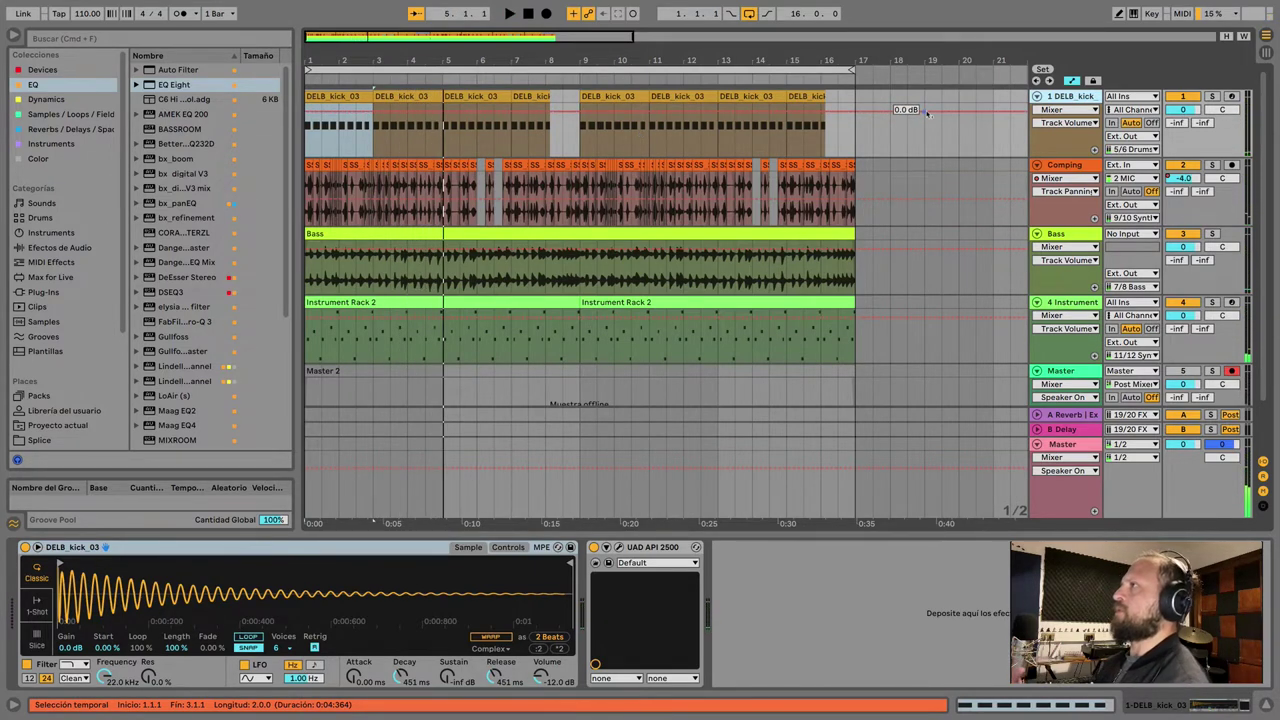
Step: Audition the kick, Comping, Bass and Instrument tracks one at a time in solo, and clear the last solo
click(1212, 97)
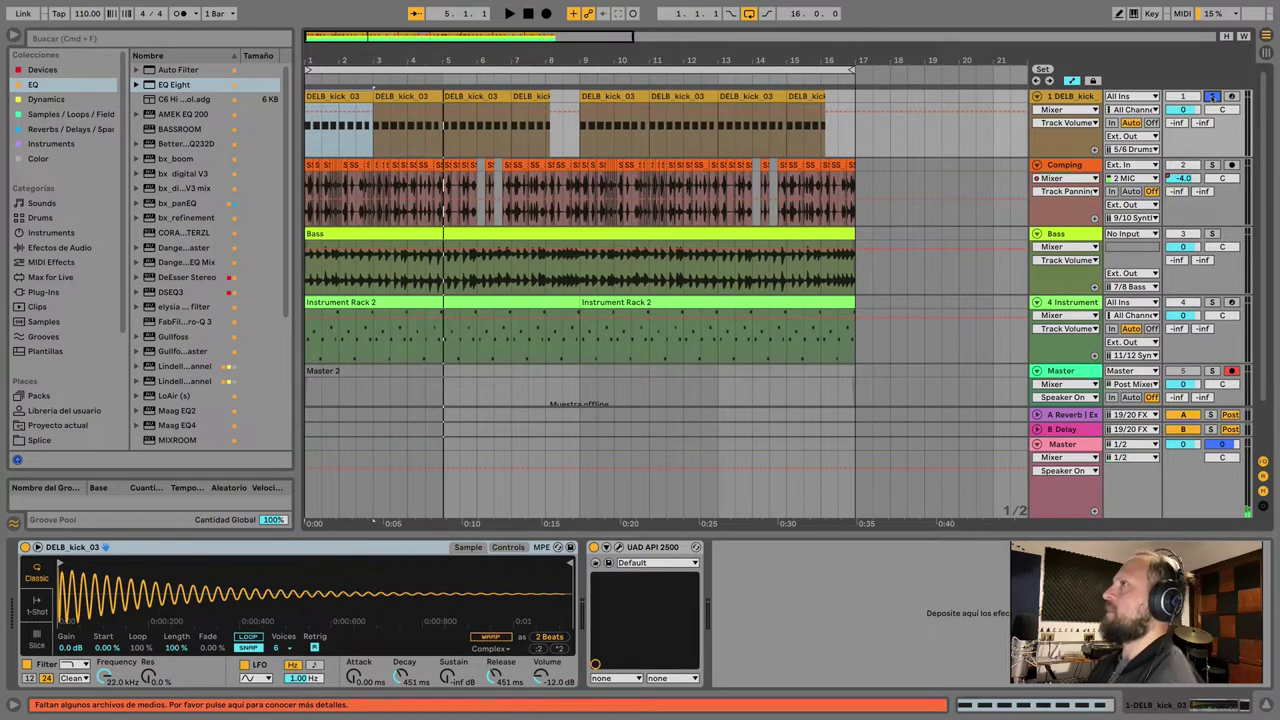
key(space)
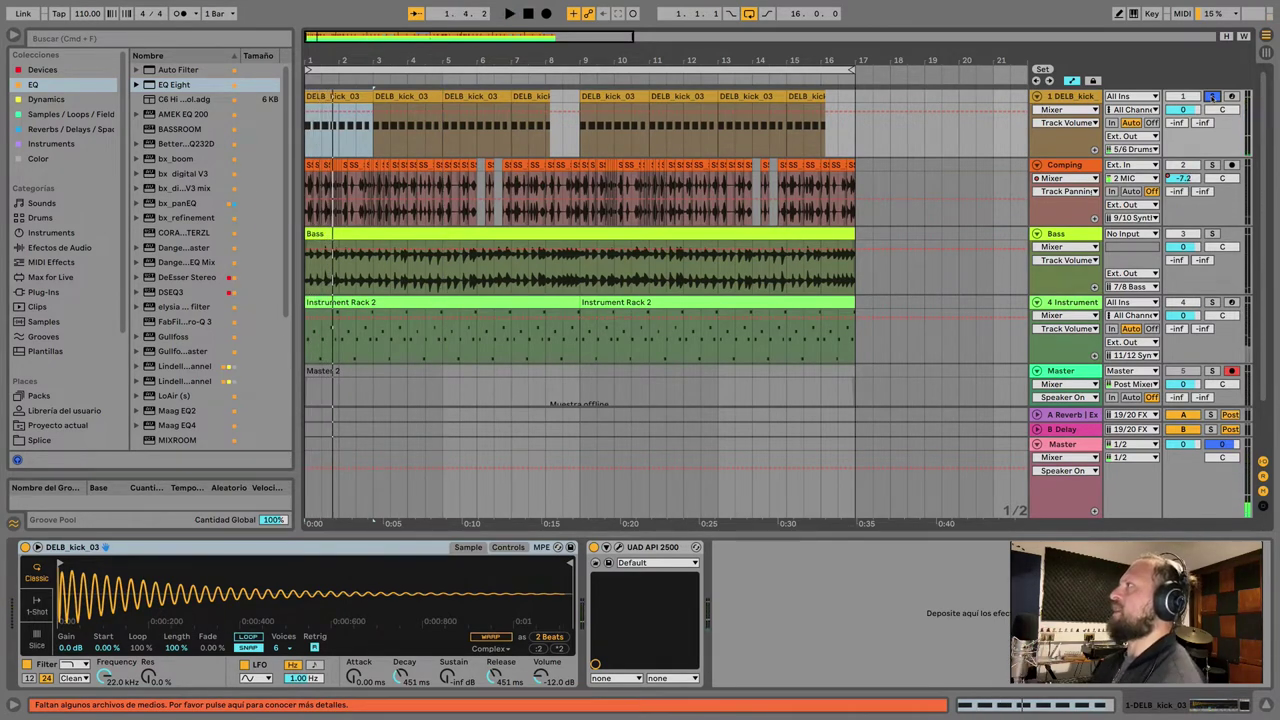
click(1212, 165)
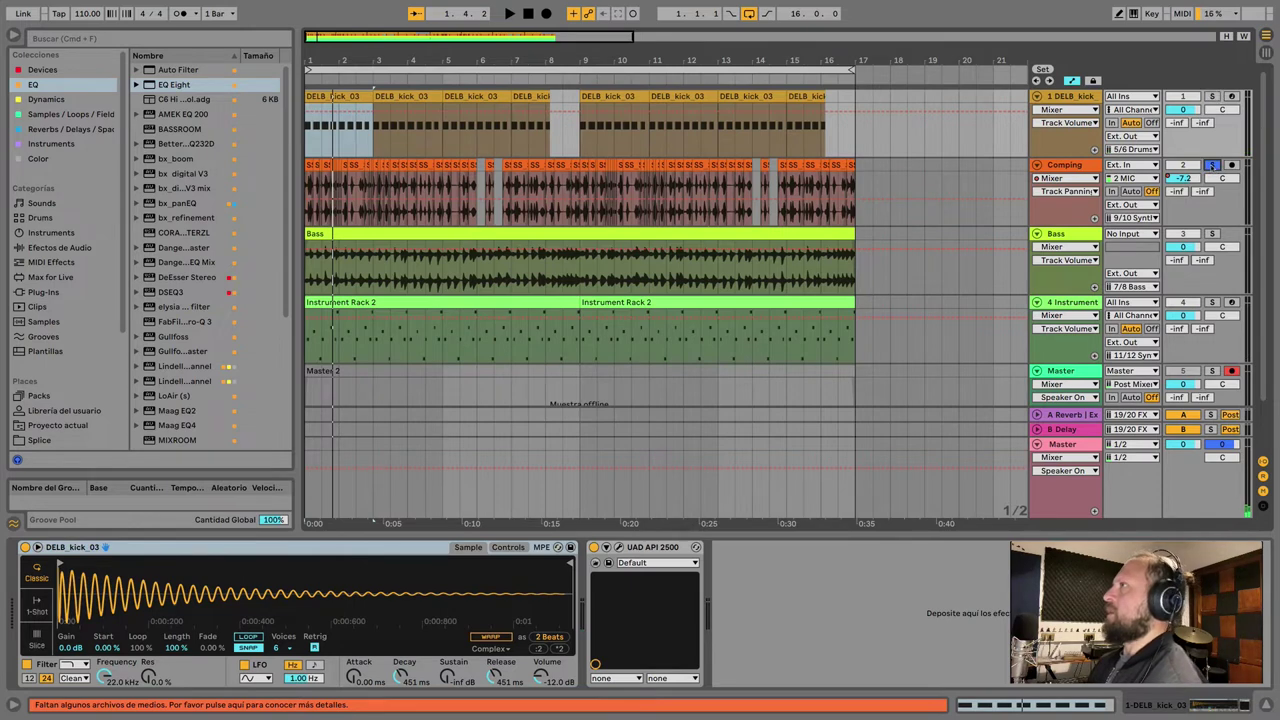
key(space)
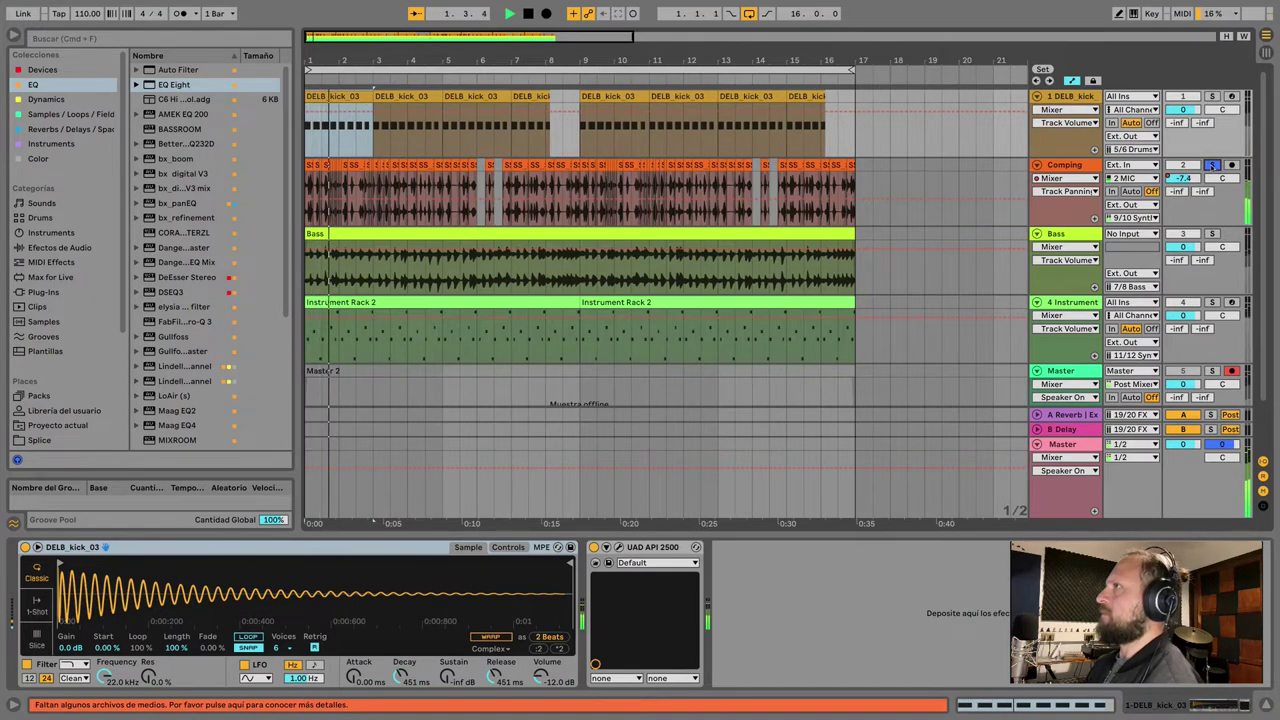
click(1212, 165)
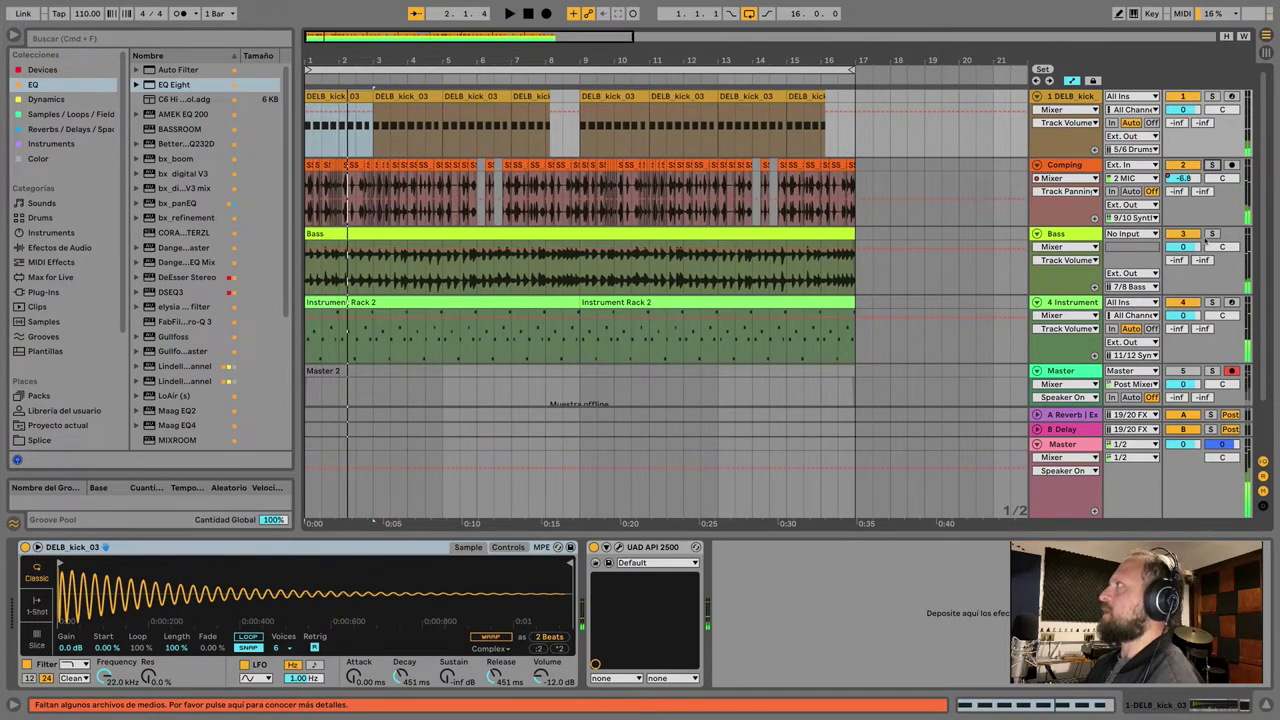
click(1212, 234)
key(space)
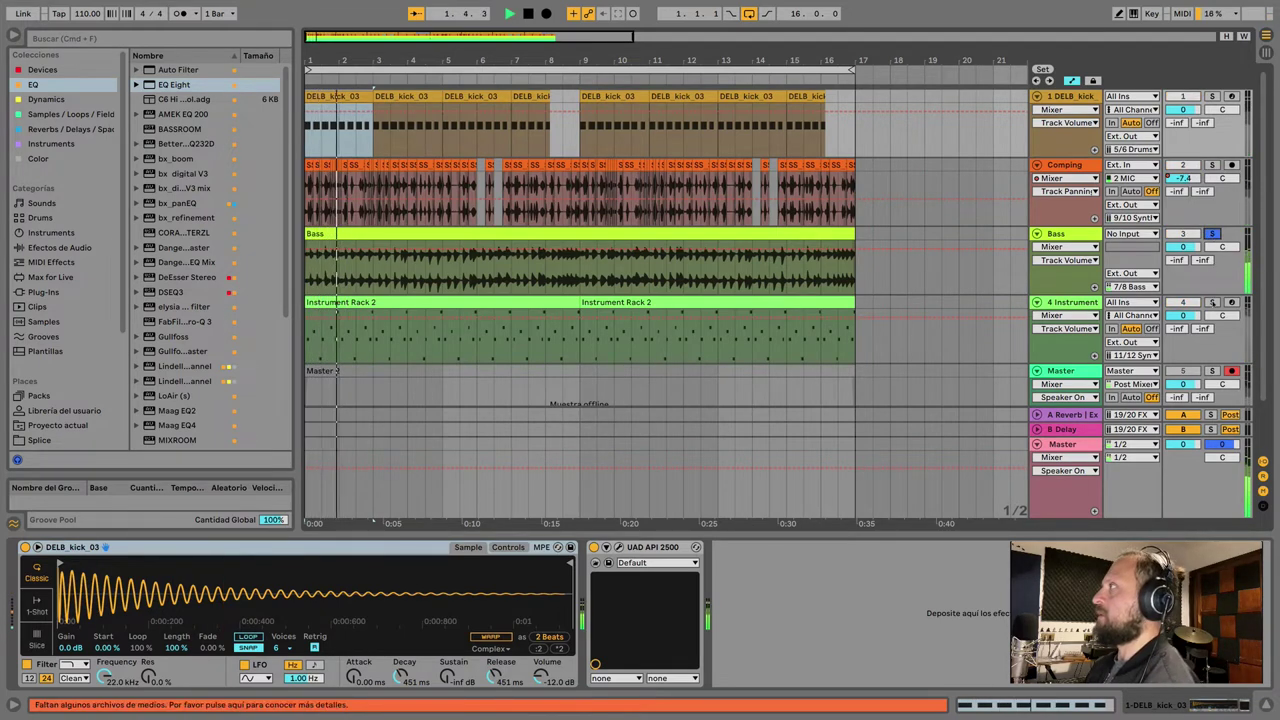
click(1213, 302)
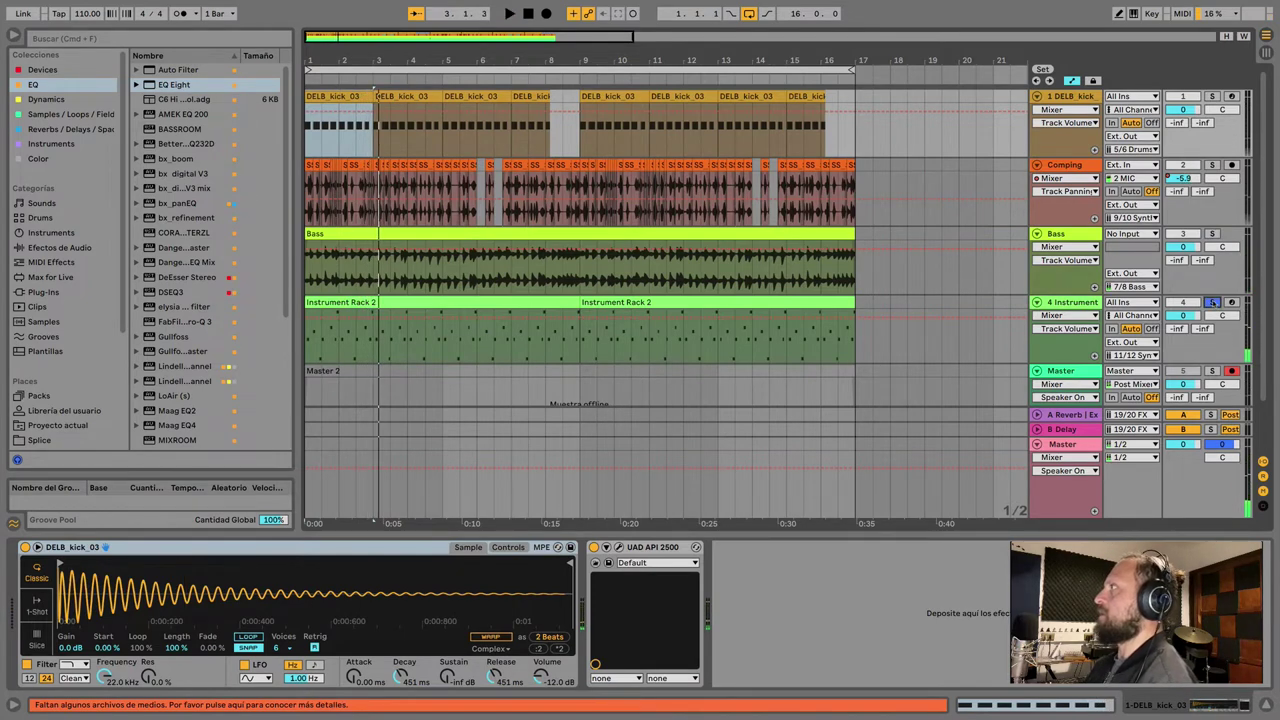
key(space)
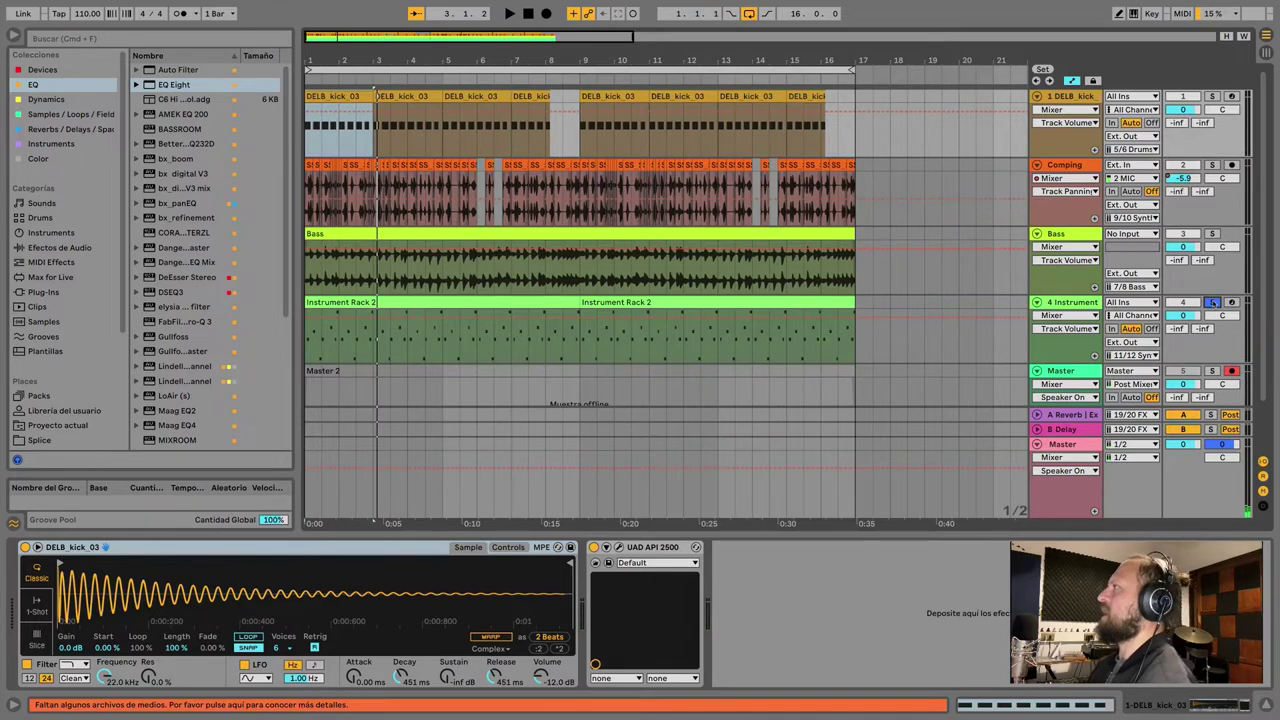
click(1212, 302)
Step: Listen to the full mix from the start of the first kick clip, with the kick track selected
click(350, 130)
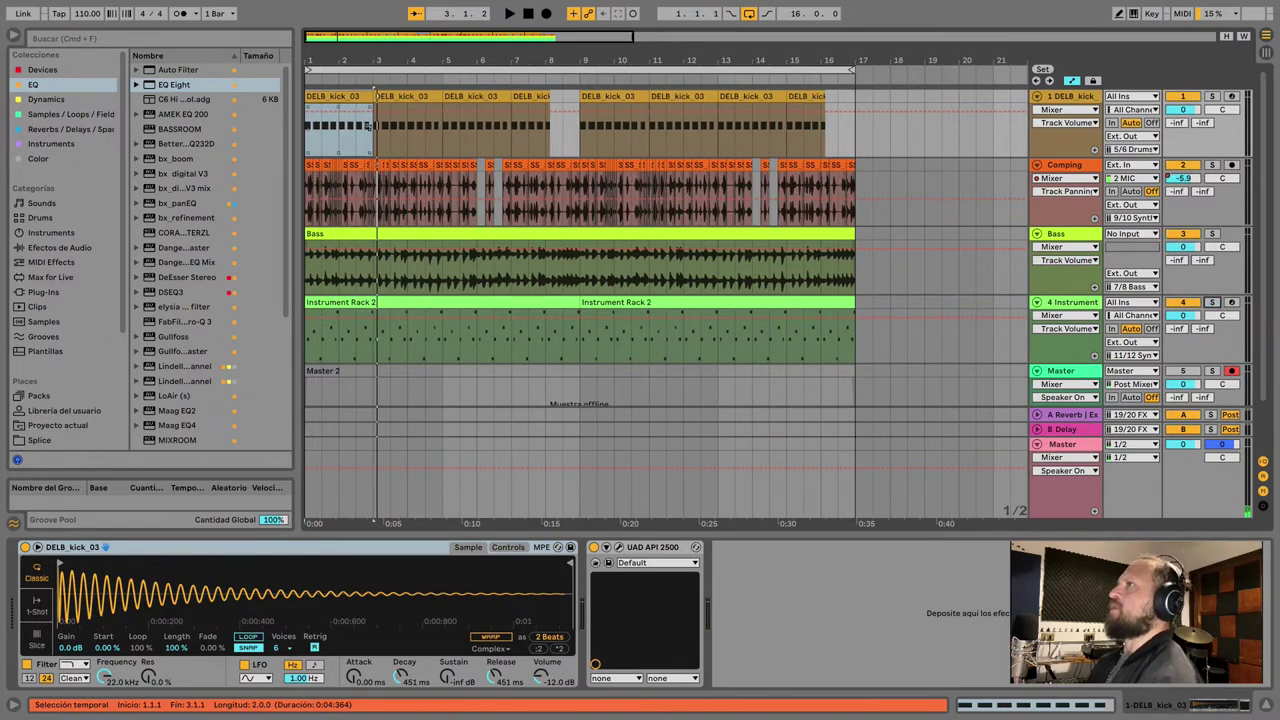
key(space)
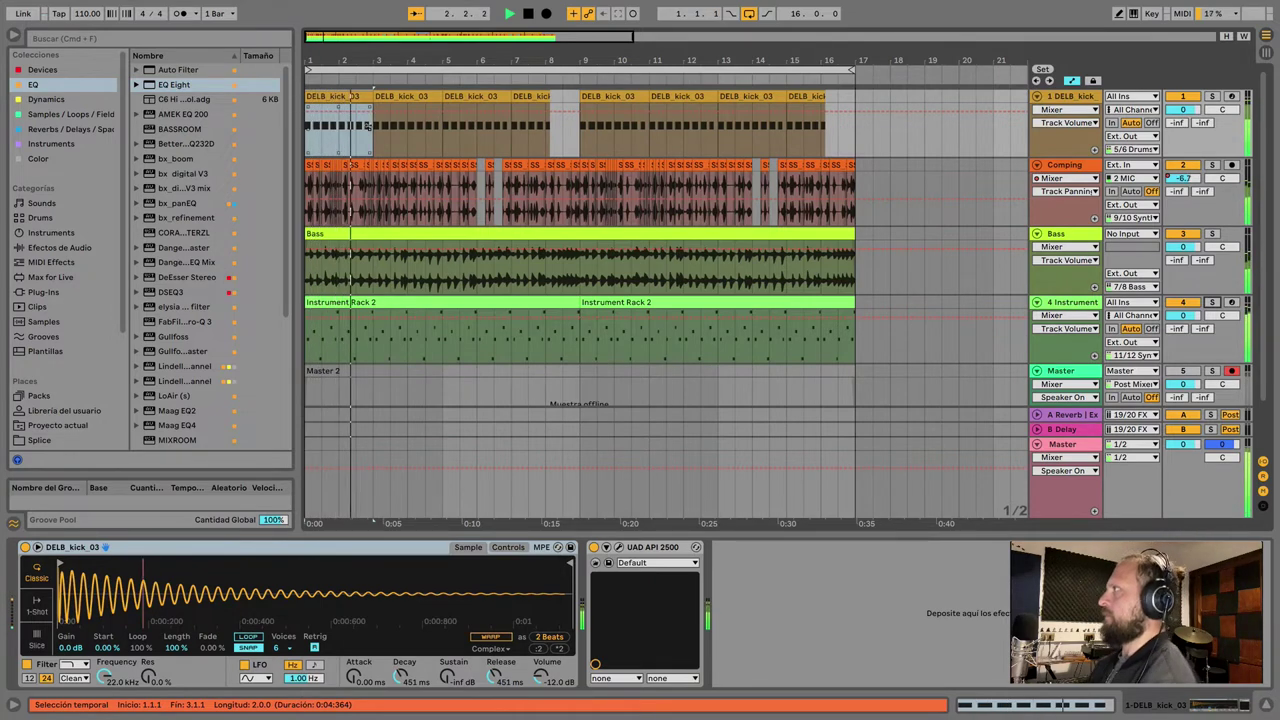
click(1064, 97)
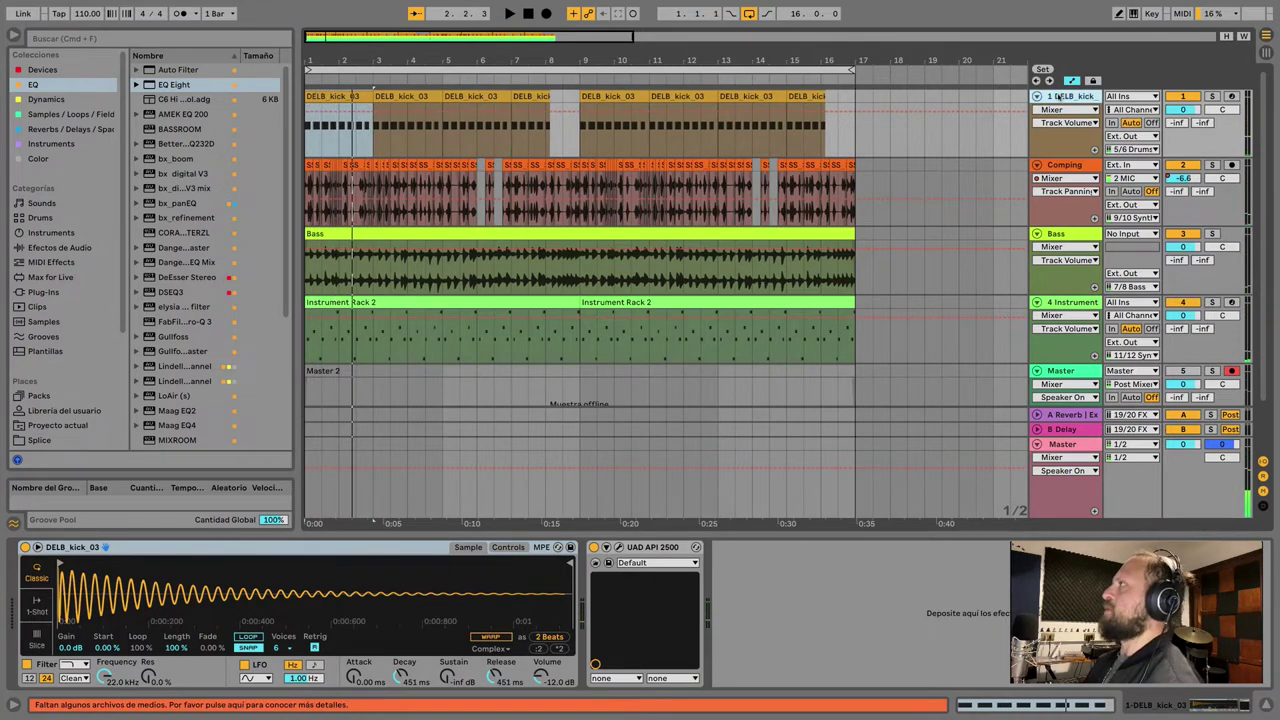
click(1056, 302)
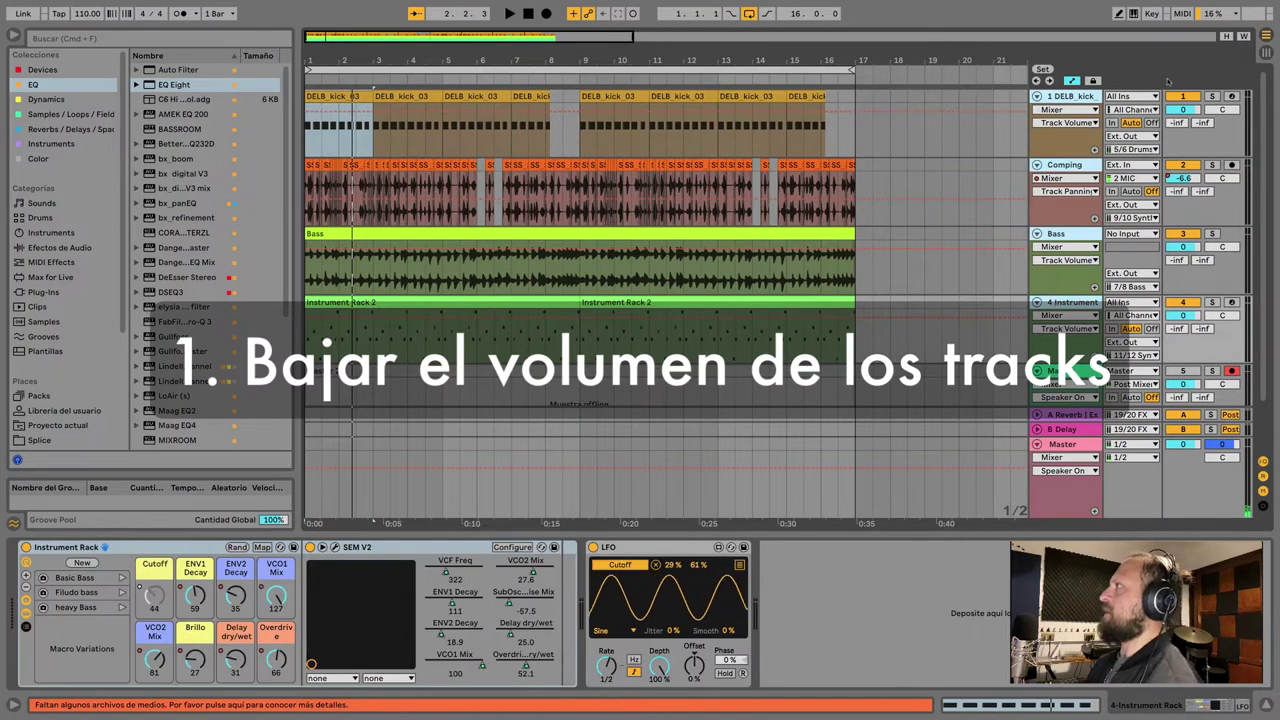
click(1066, 97)
click(1066, 99)
click(1062, 132)
click(1062, 98)
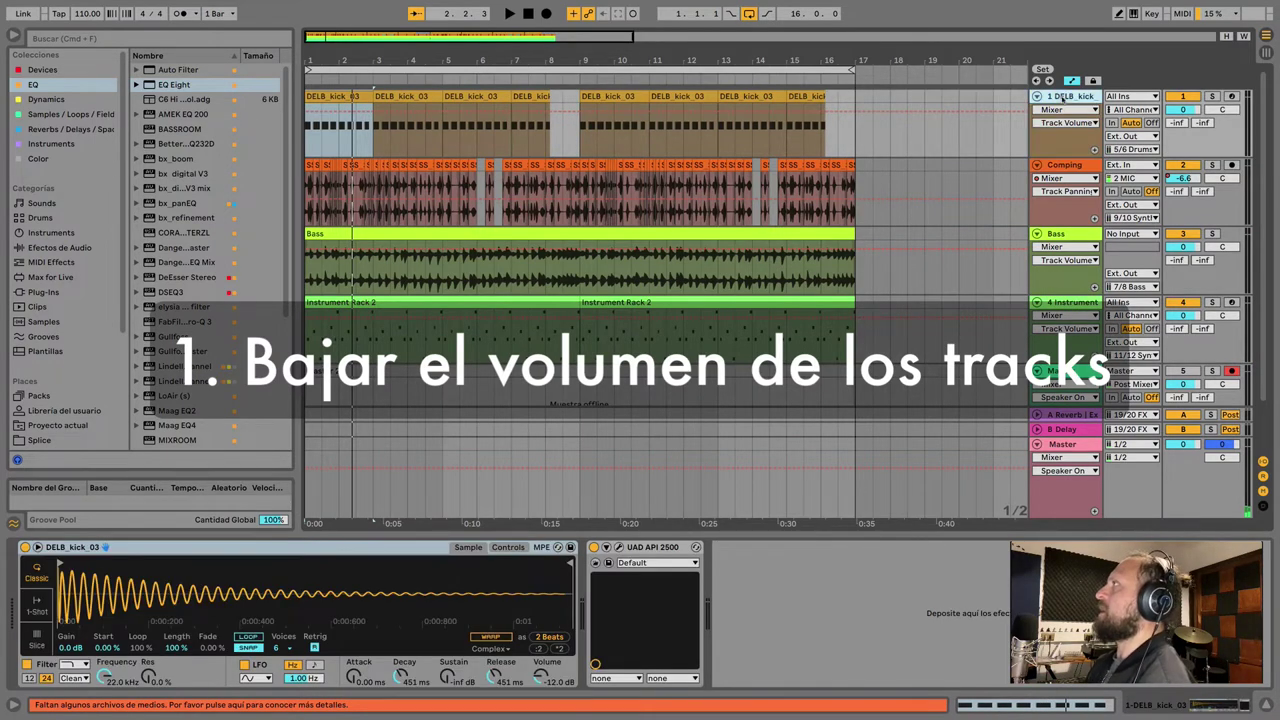
key(space)
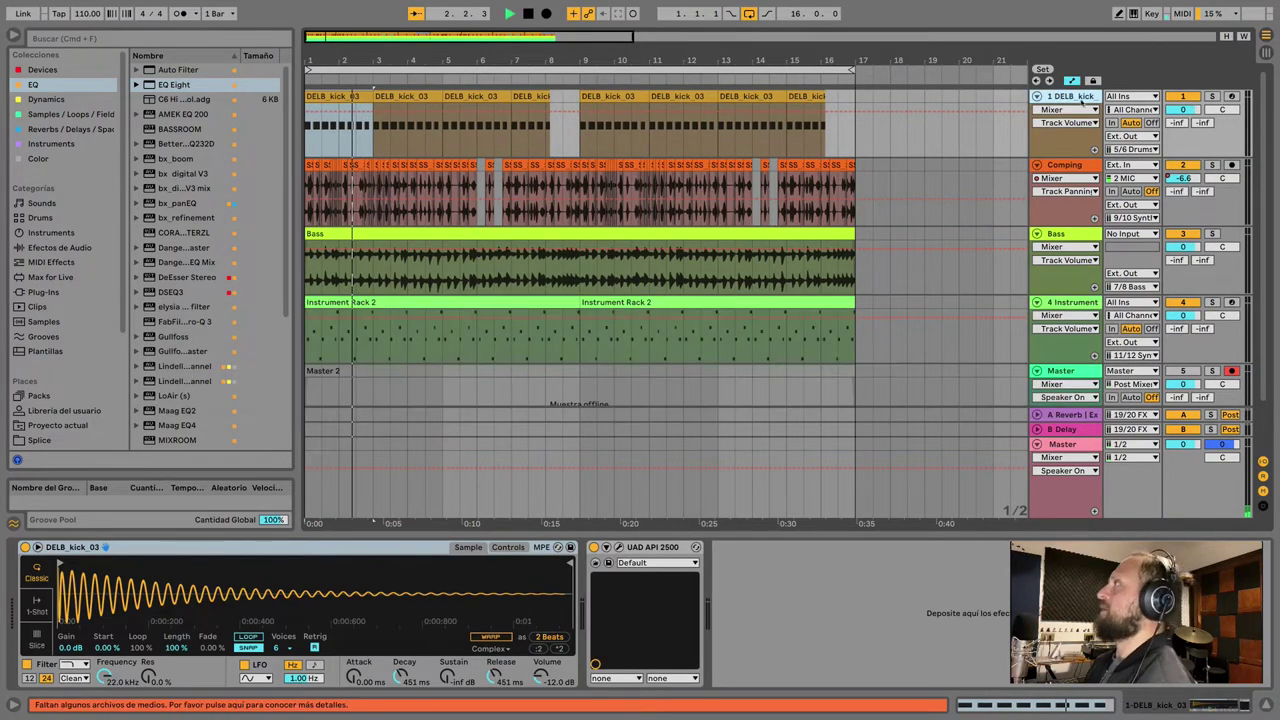
Step: Try raising the kick track's volume to 6 dB while the mix plays, and reset it to 0 dB
click(1184, 110)
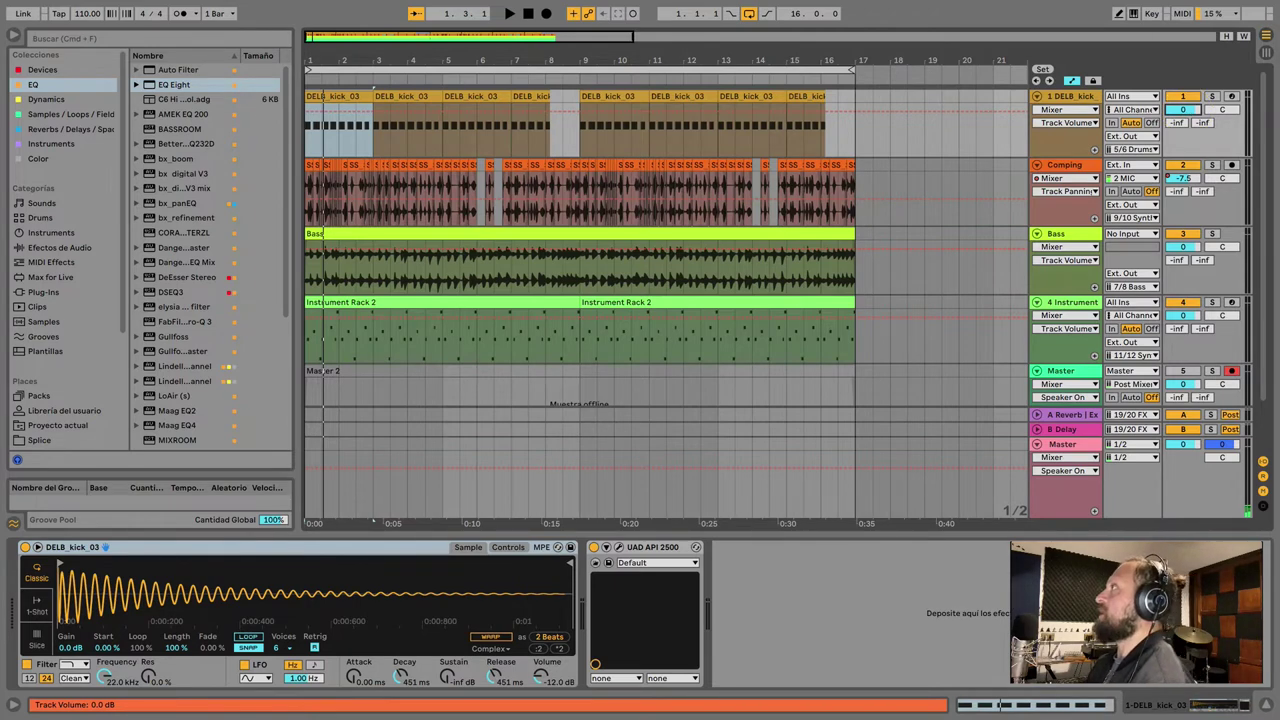
click(1062, 96)
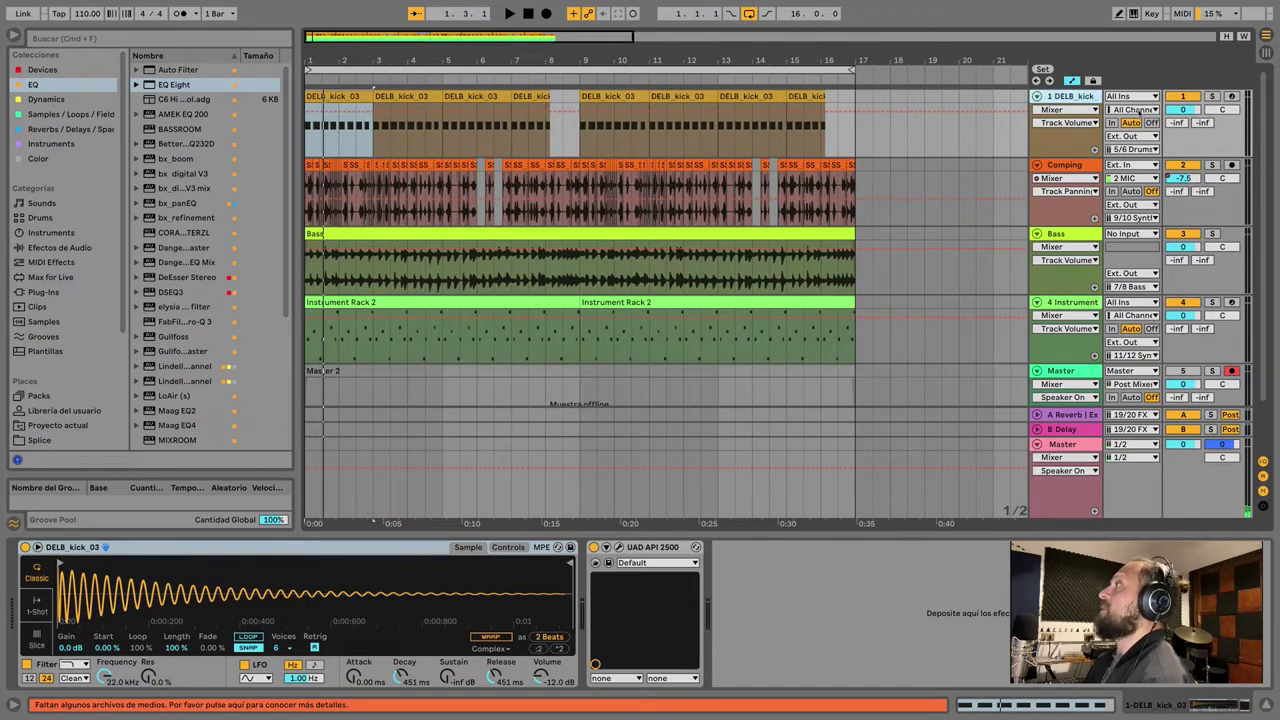
click(1183, 111)
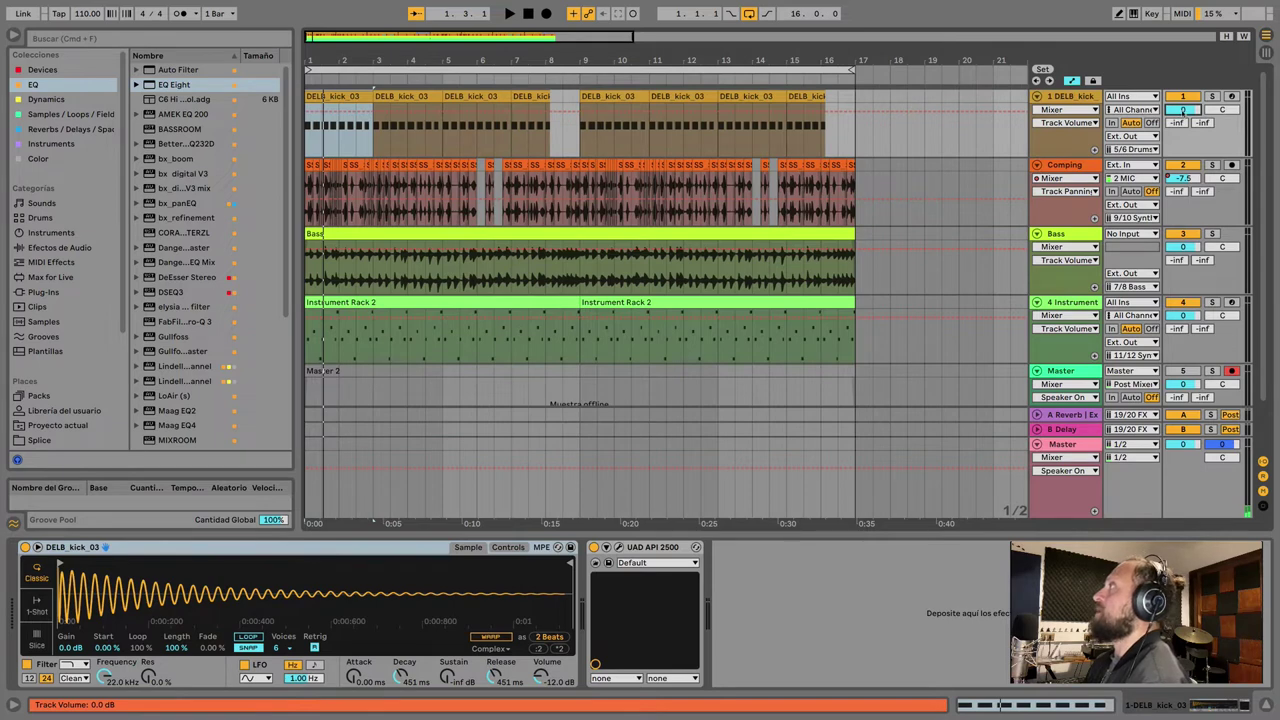
key(space)
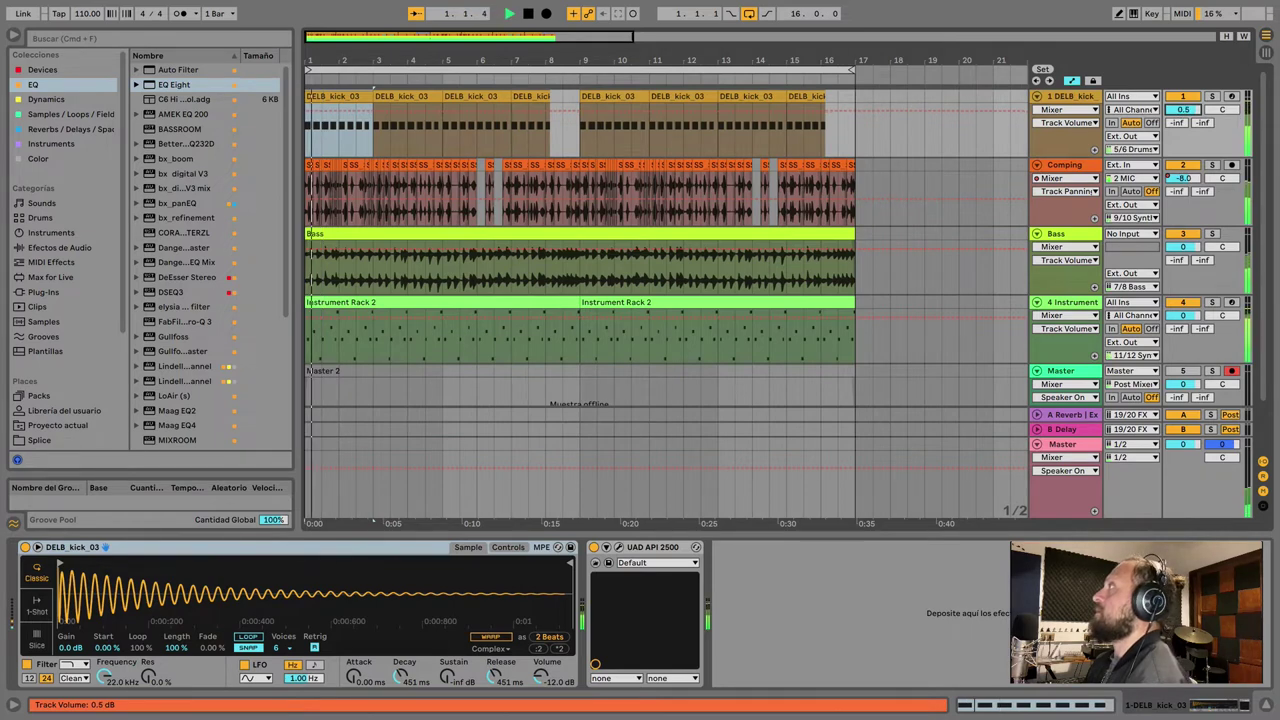
drag(1183, 111, 1183, 70)
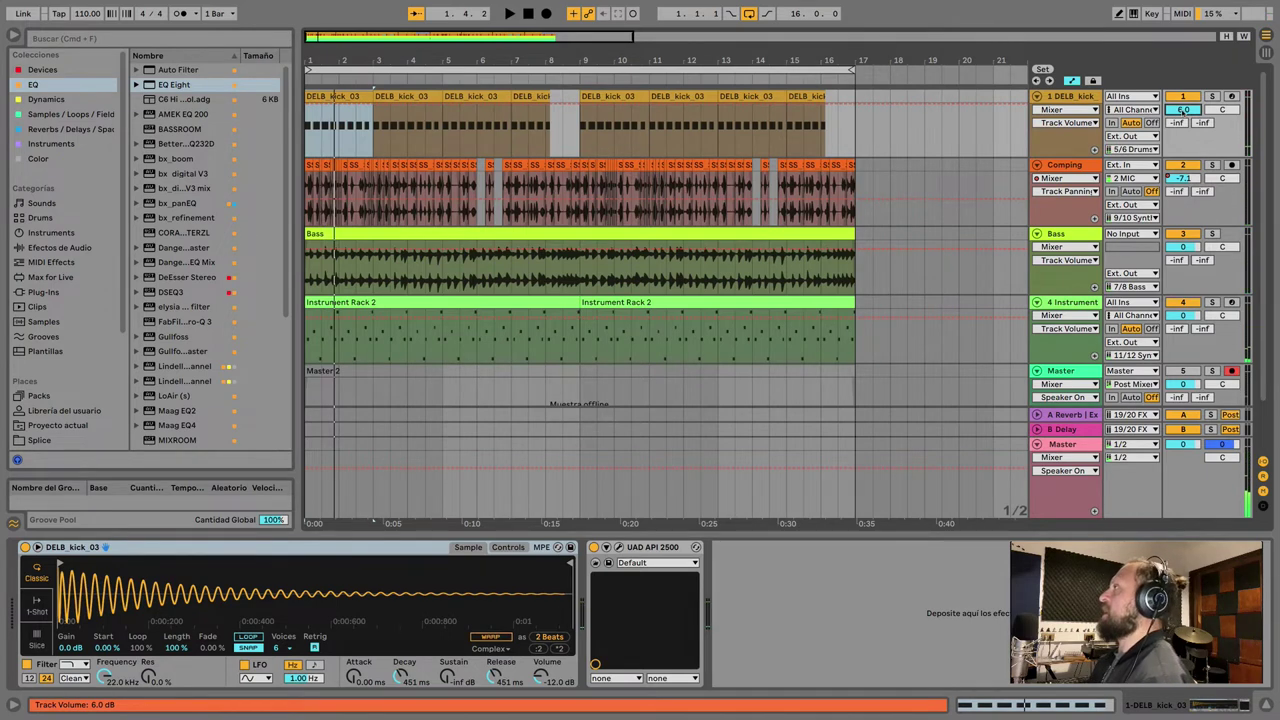
key(space)
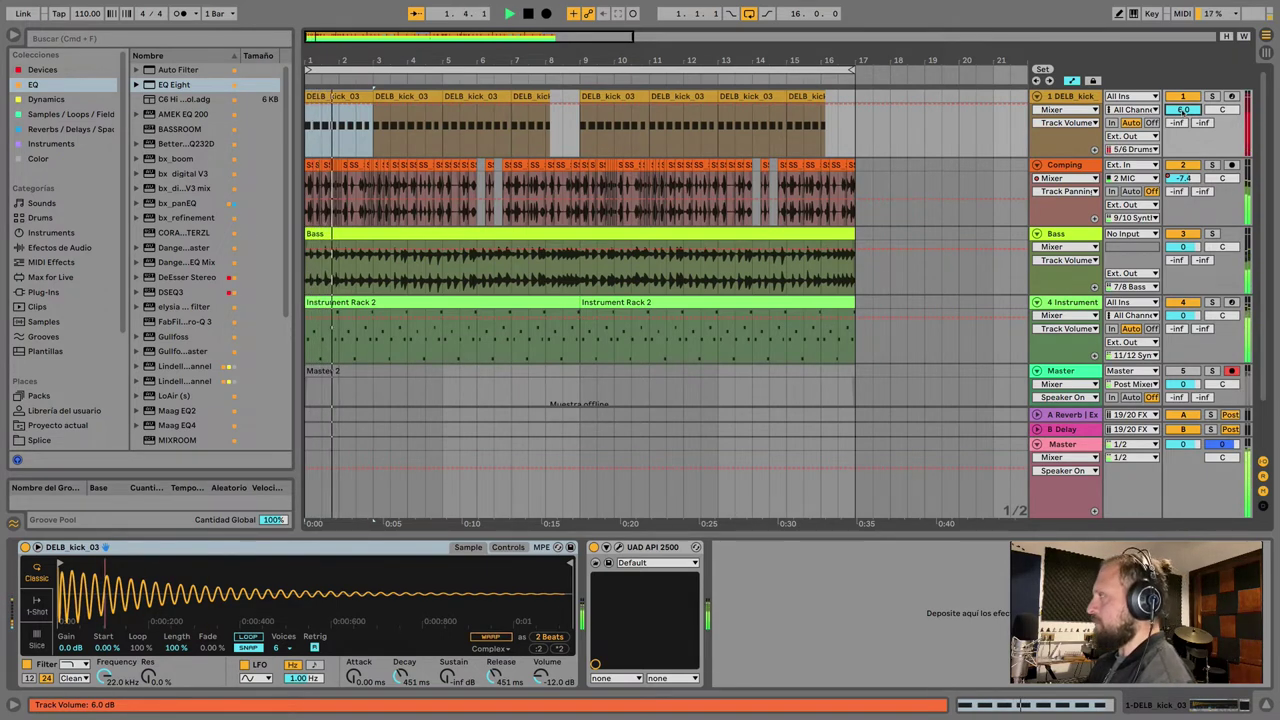
double_click(1183, 111)
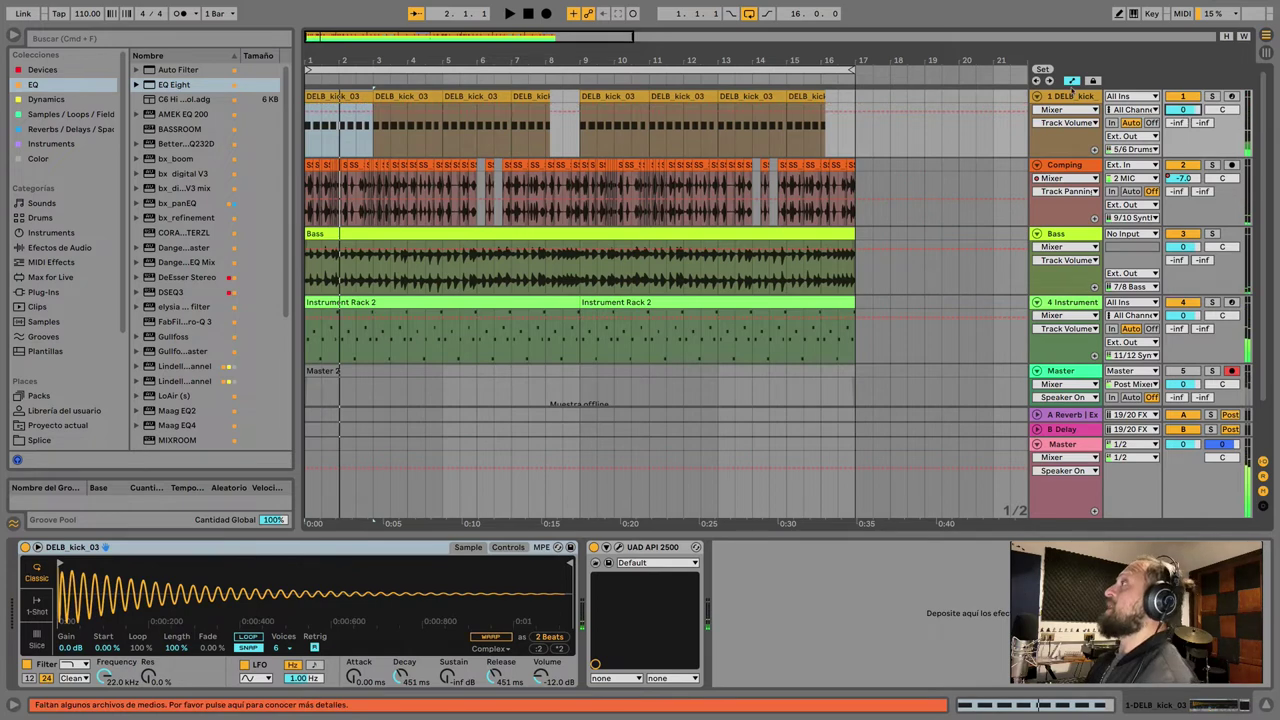
Step: Lower the volume of the kick, Comping, Bass and Instrument tracks together, taking the kick down to -12.1 dB
click(1070, 99)
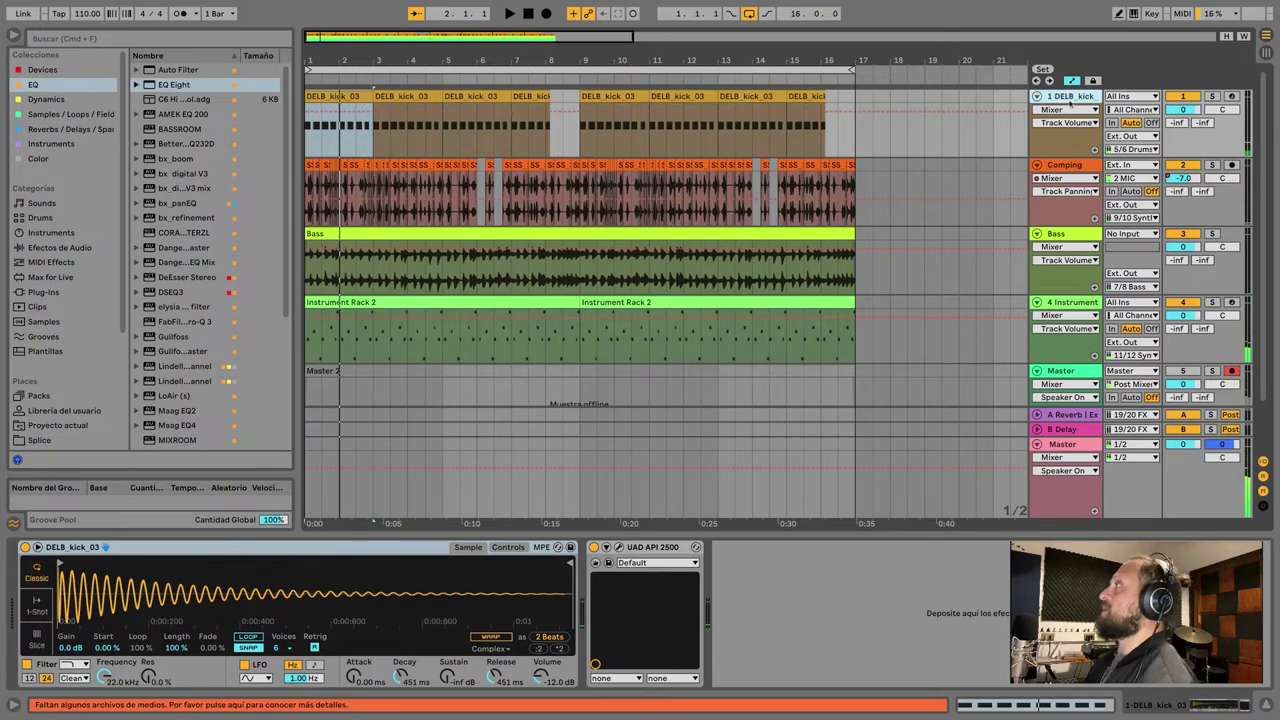
click(1071, 303)
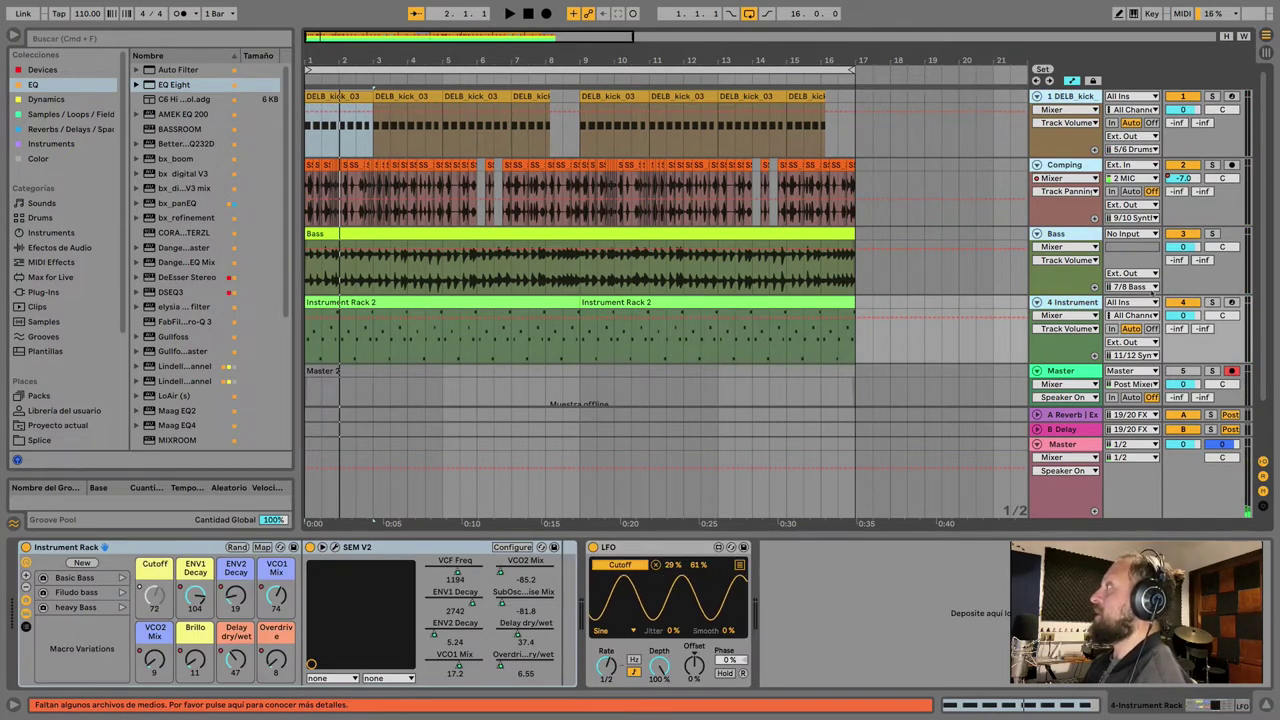
drag(1183, 110, 1183, 145)
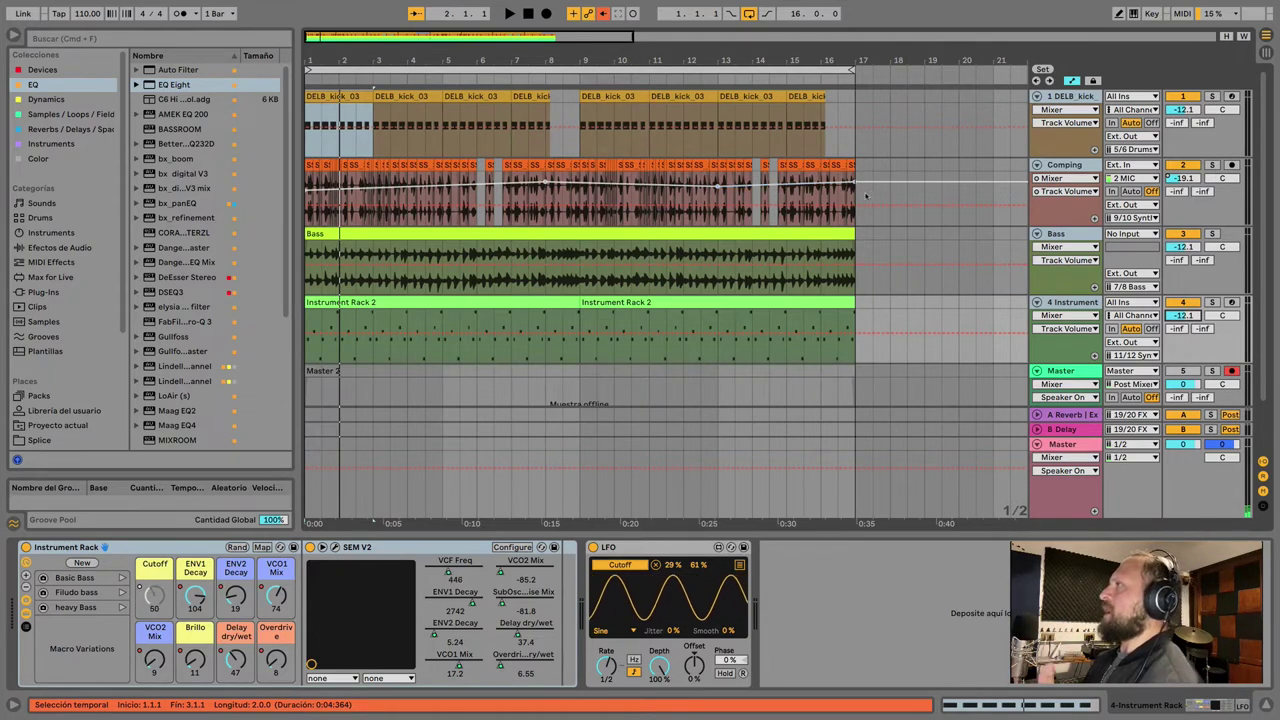
Step: Play back the lowered mix from the first kick clip
click(354, 96)
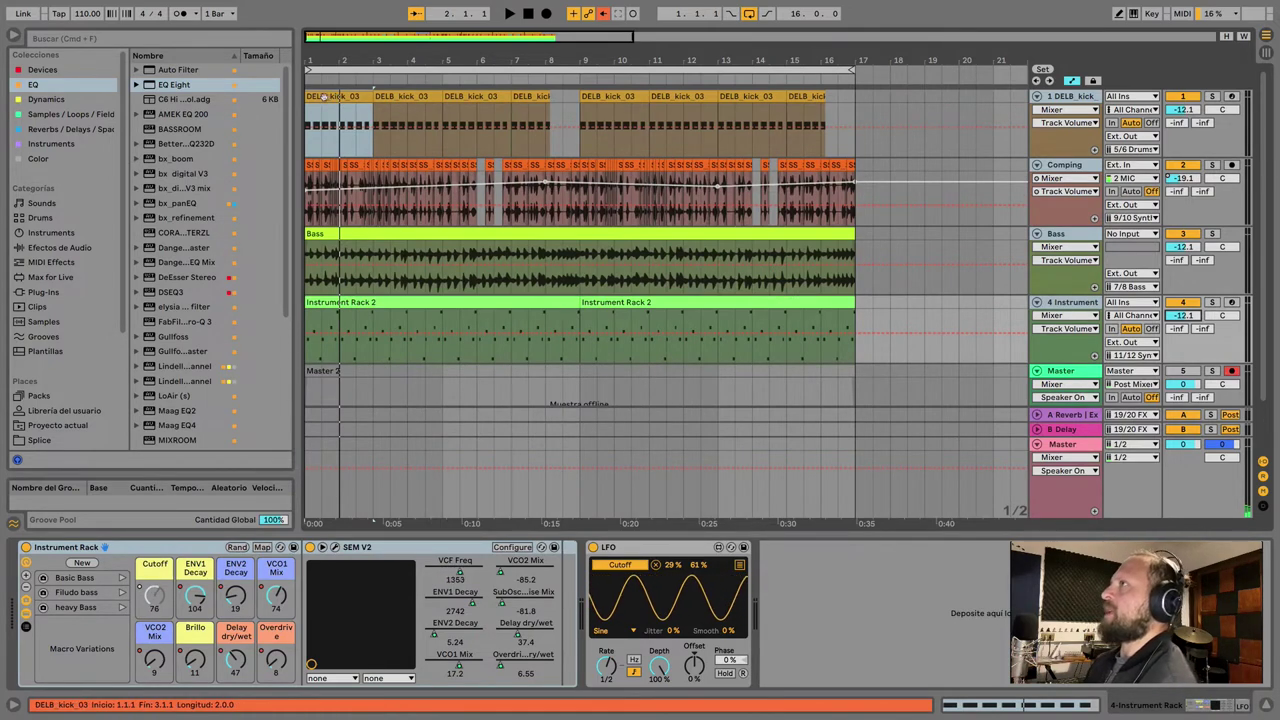
click(321, 97)
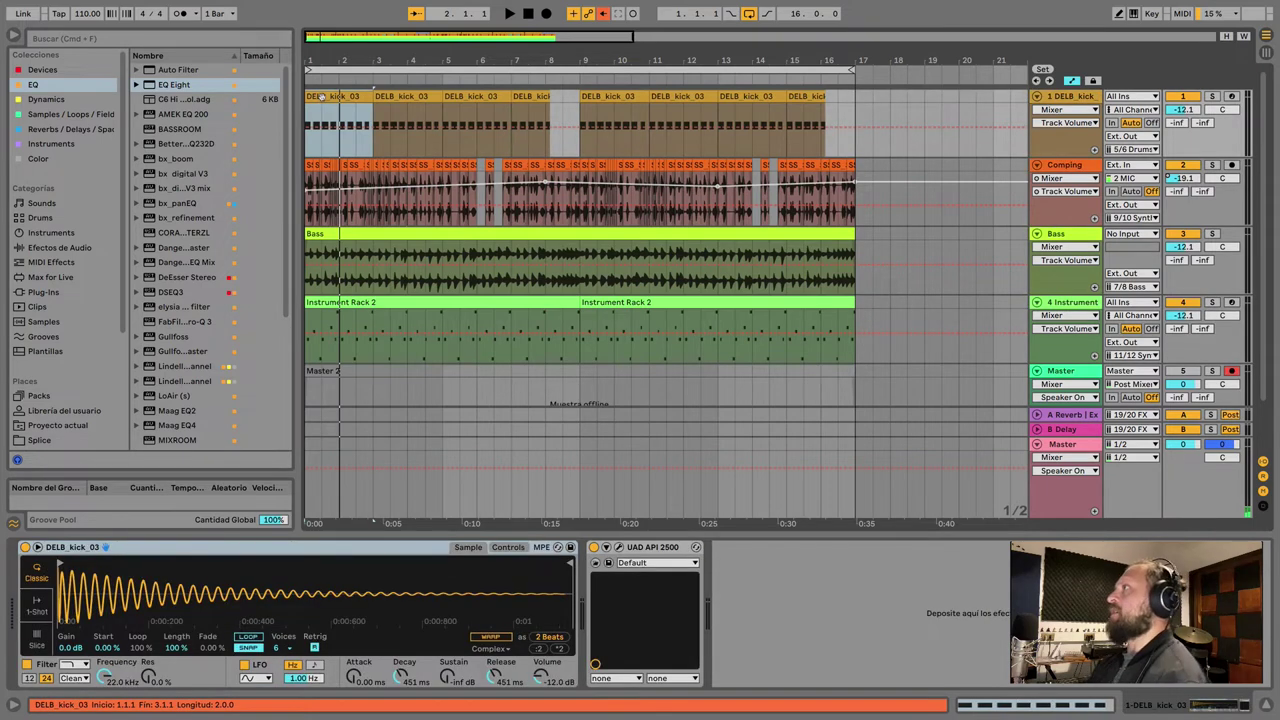
key(space)
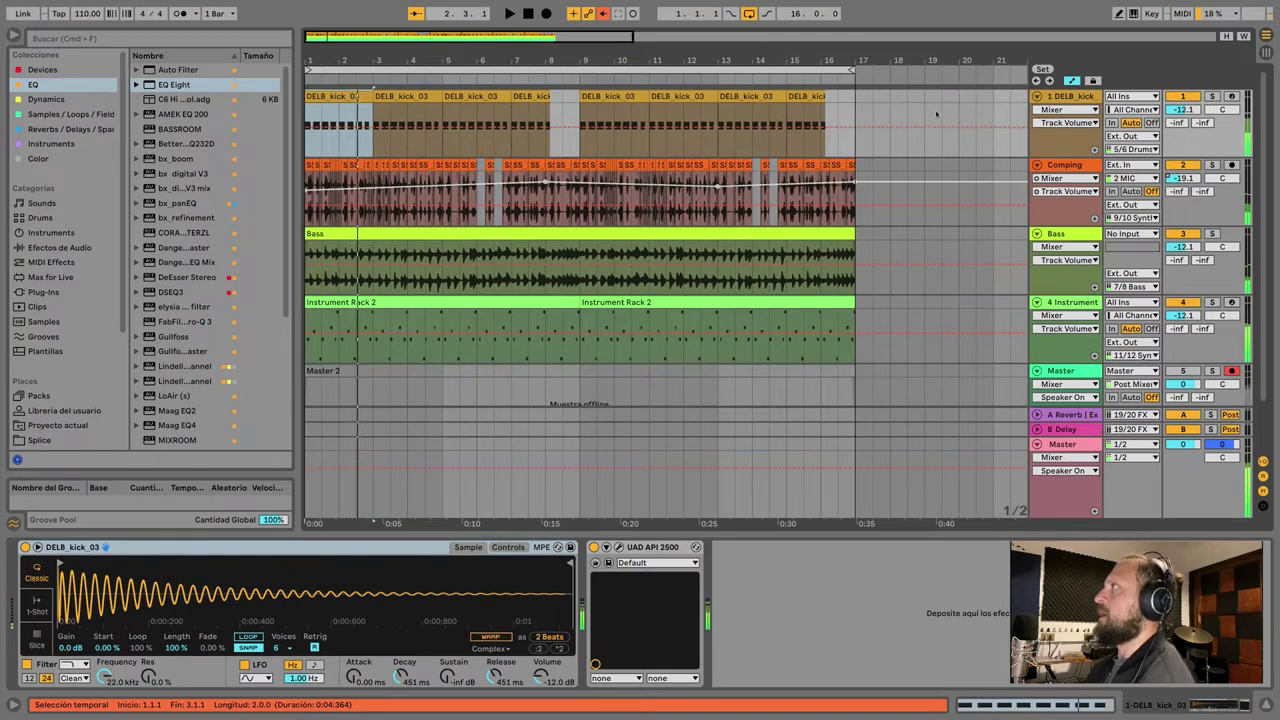
Step: Raise only the kick track's volume to -0.2 dB while the mix plays
click(1063, 97)
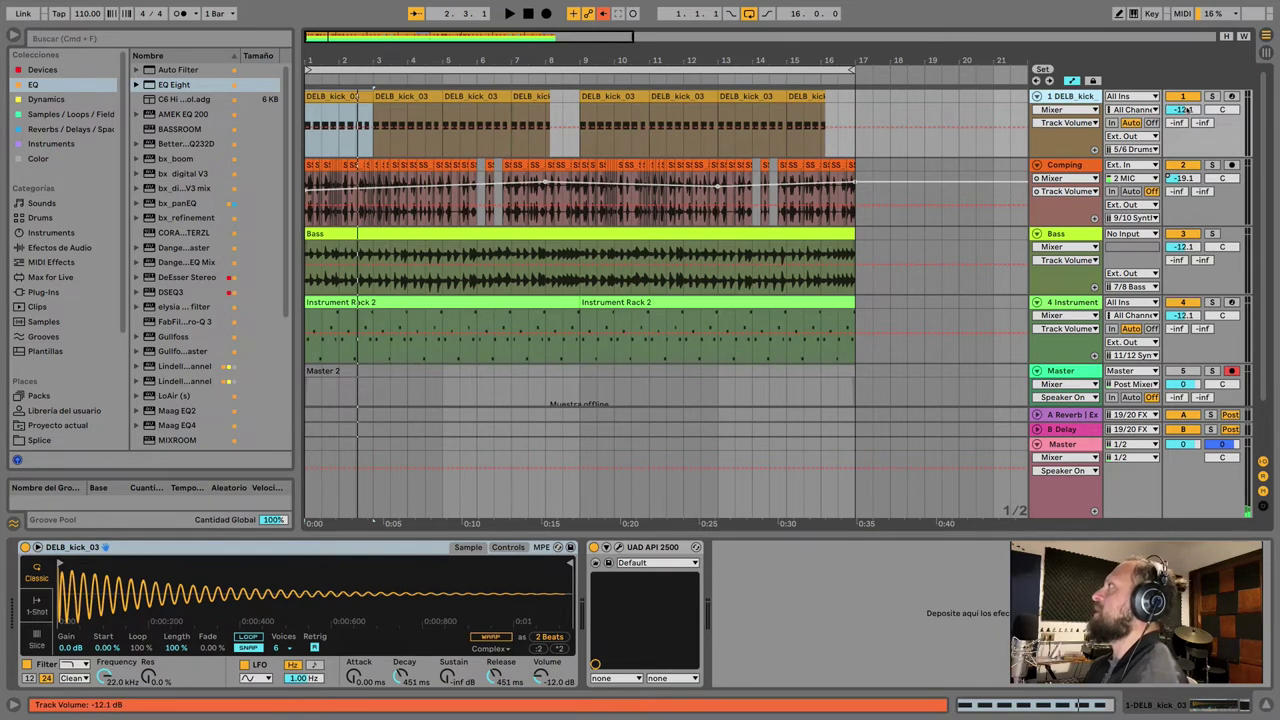
key(space)
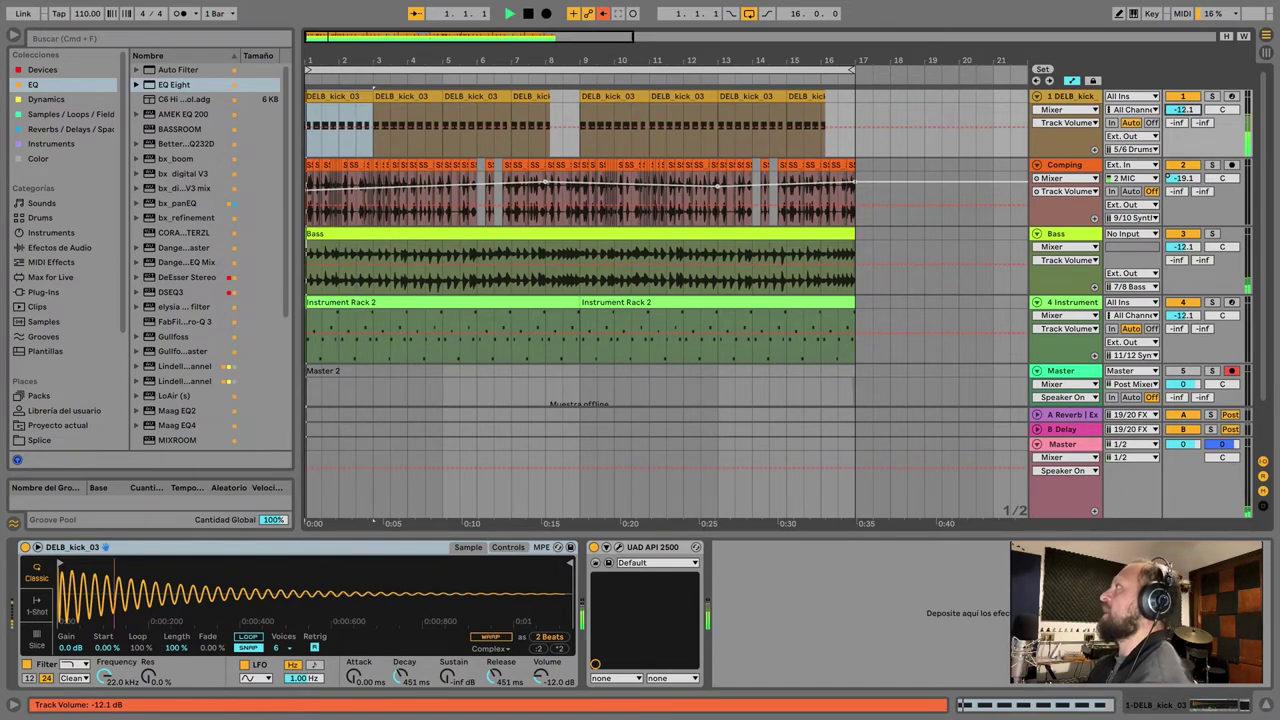
drag(1187, 110, 1187, 80)
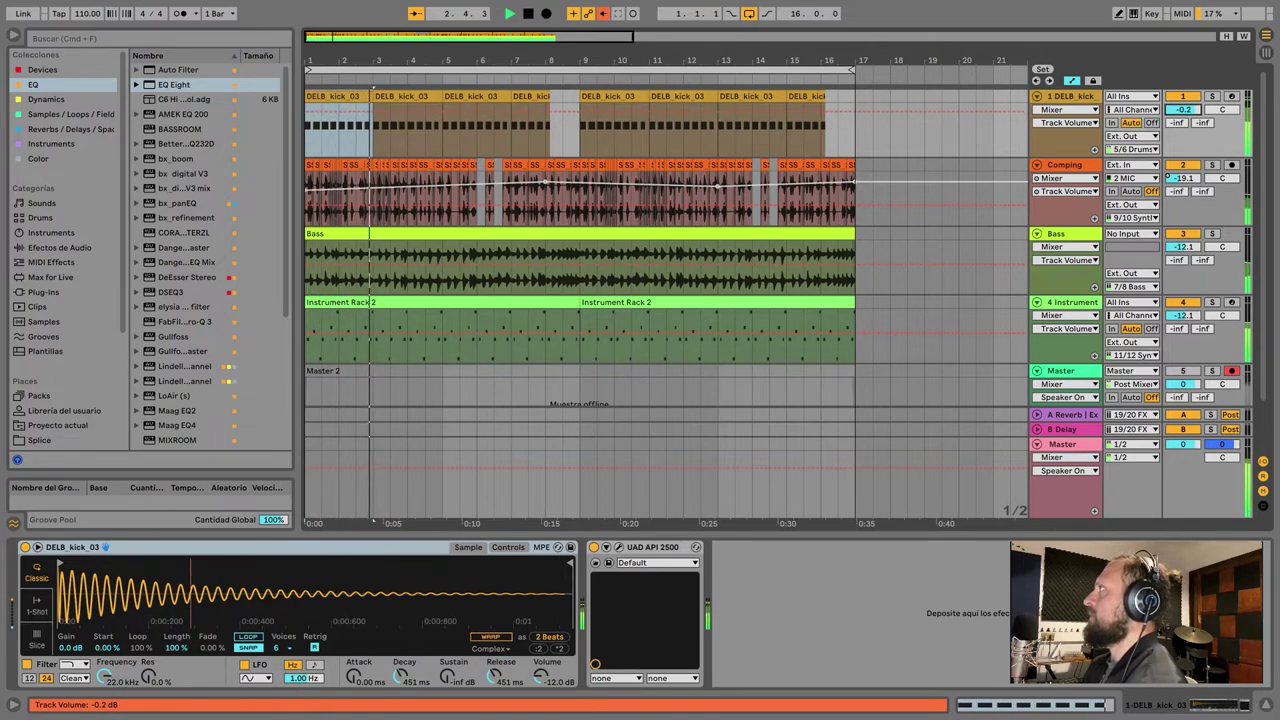
key(space)
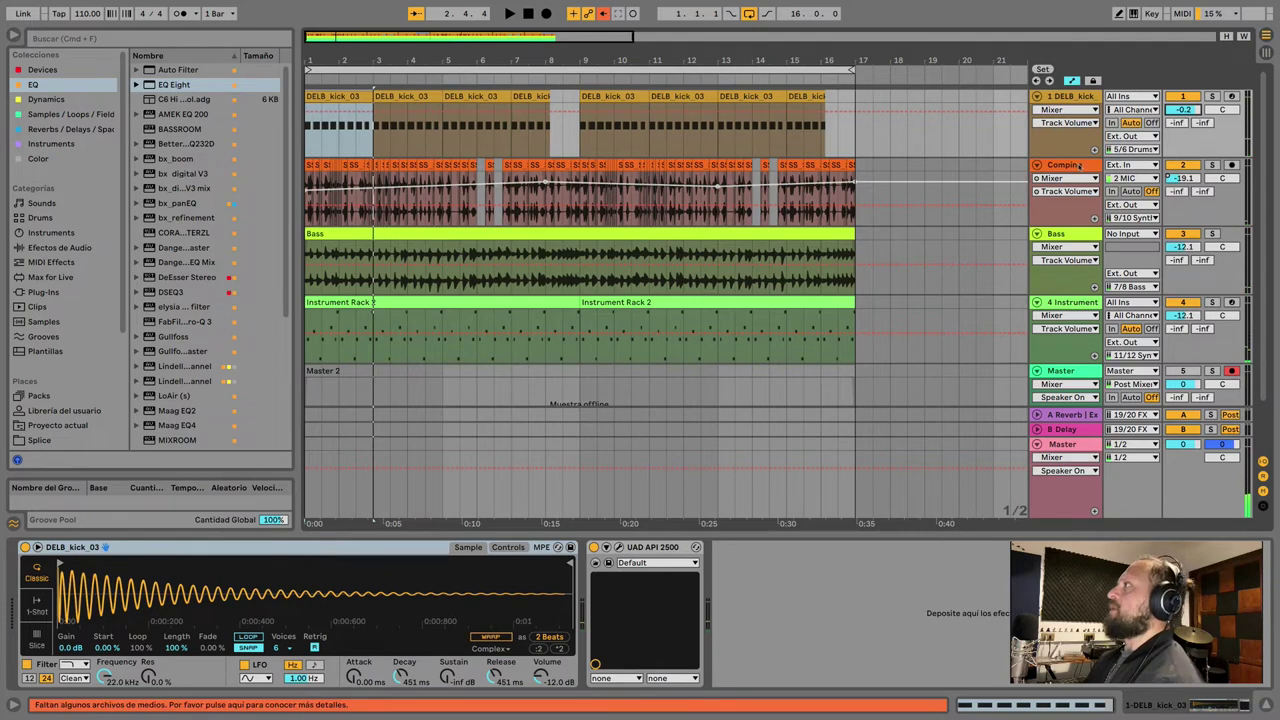
Step: Re-enable the overridden volume automation on the Comping track and add a Utility effect at the end of its device chain
click(731, 210)
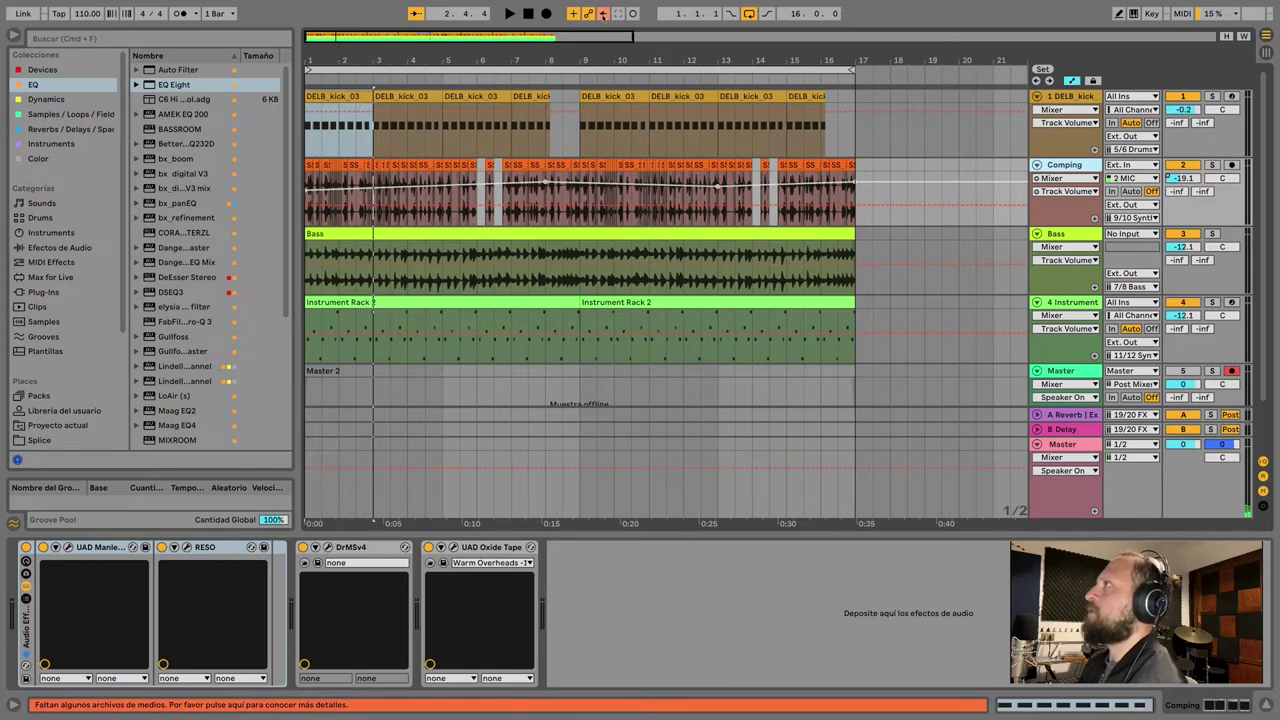
click(602, 14)
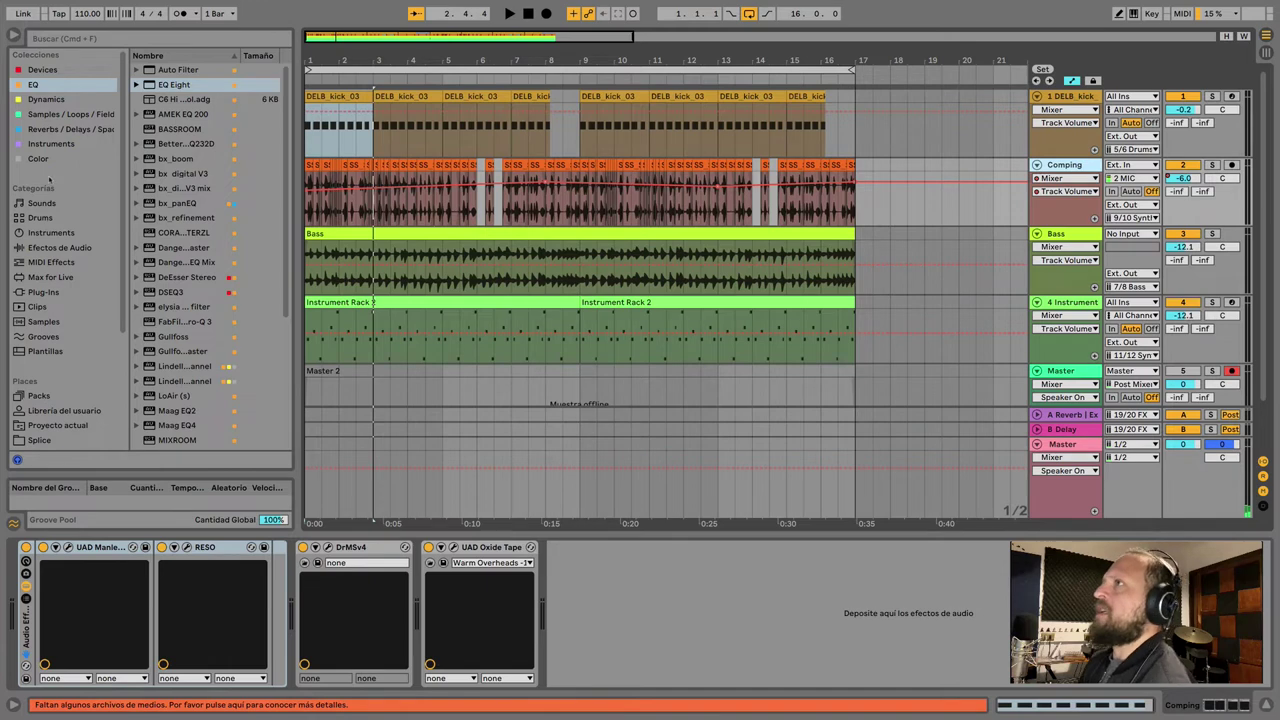
click(55, 248)
scroll(200, 300, down, 5)
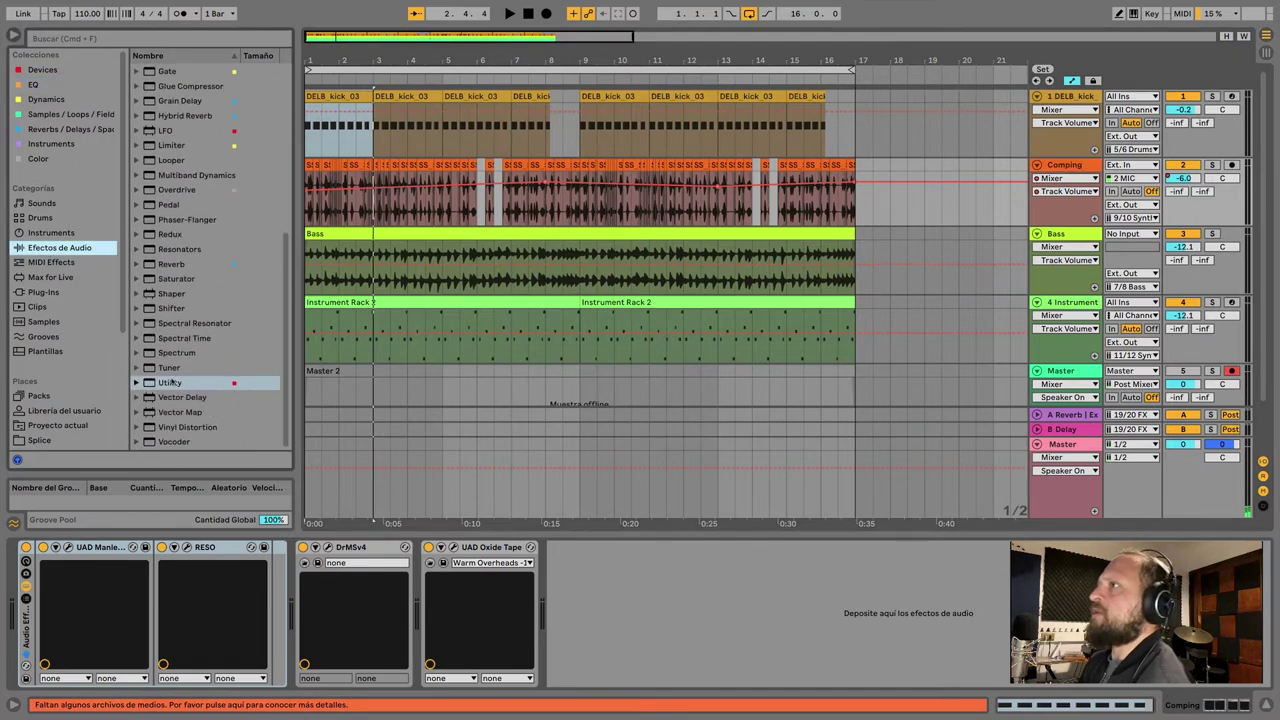
click(170, 382)
drag(391, 429, 618, 586)
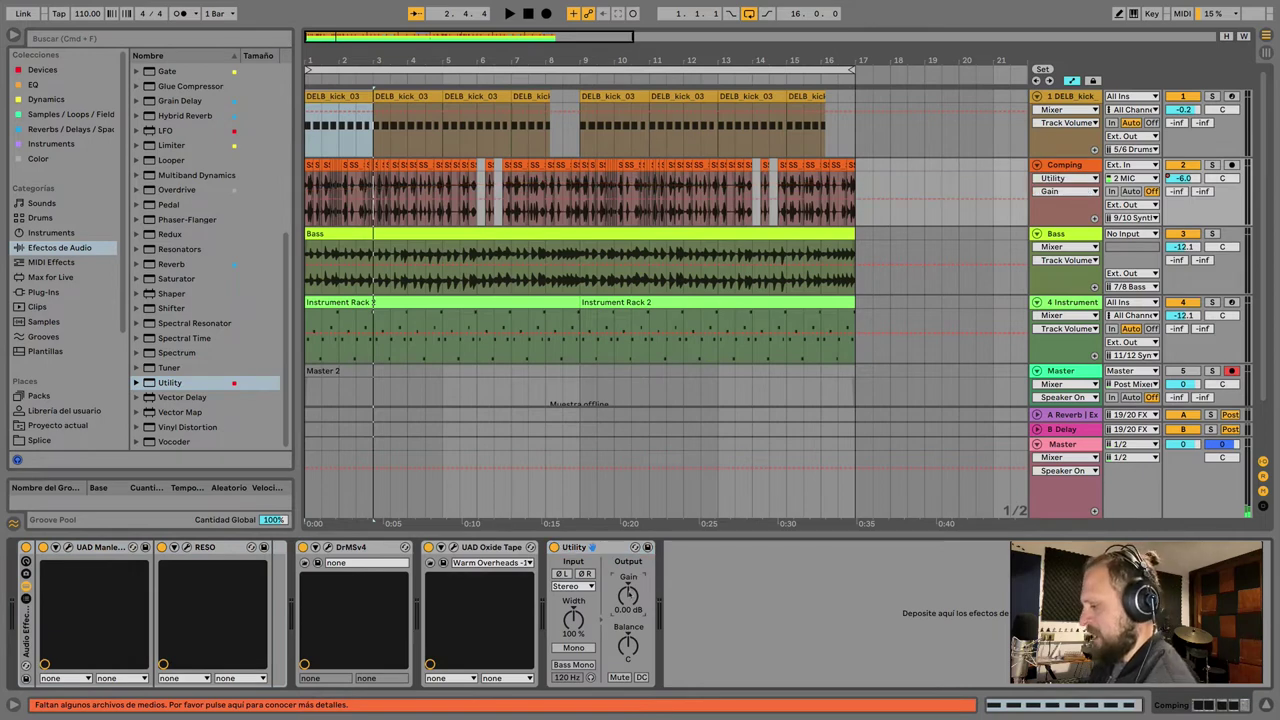
Step: Set the Comping track's Utility gain to -12 dB and play the mix from the first kick clip
text(-12)
key(Return)
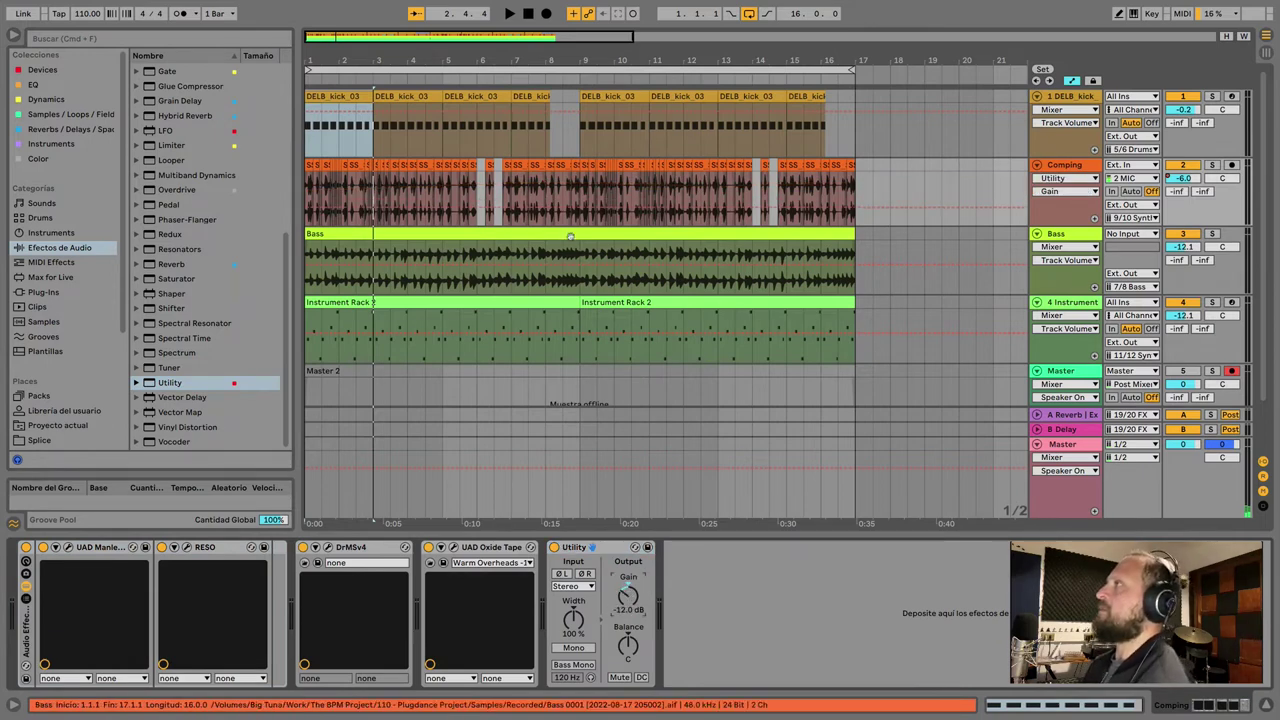
click(325, 97)
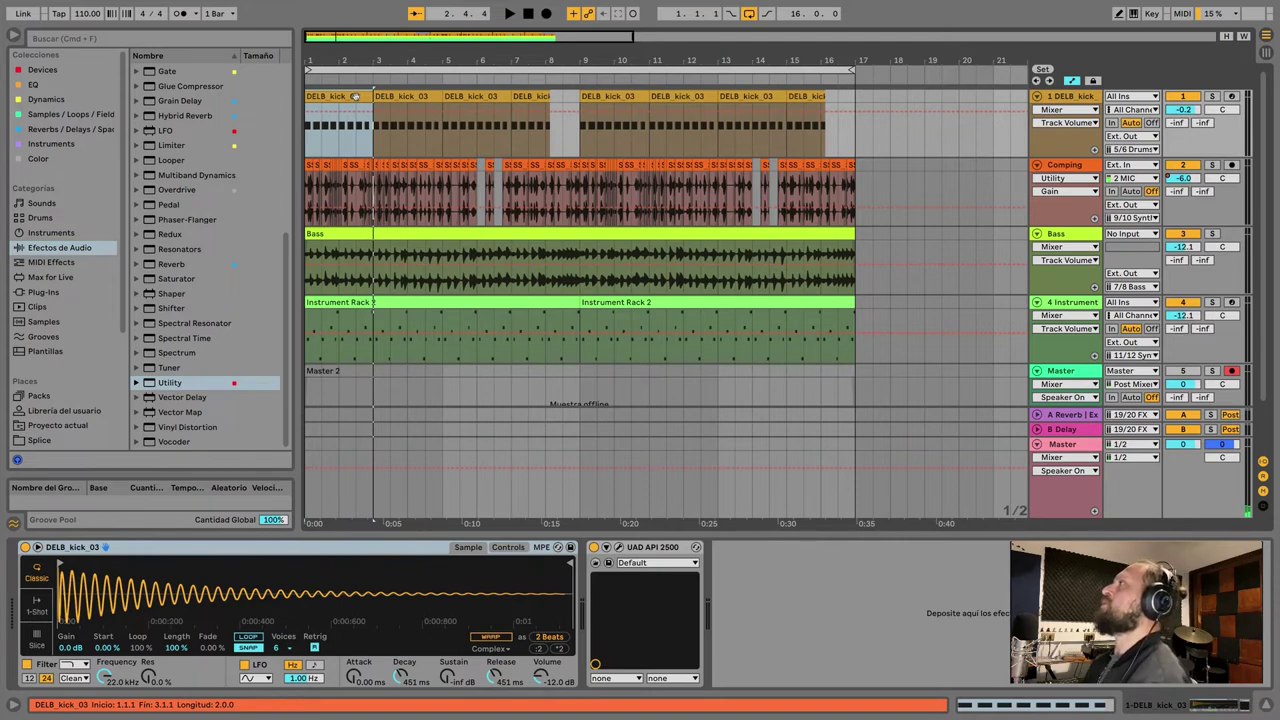
key(space)
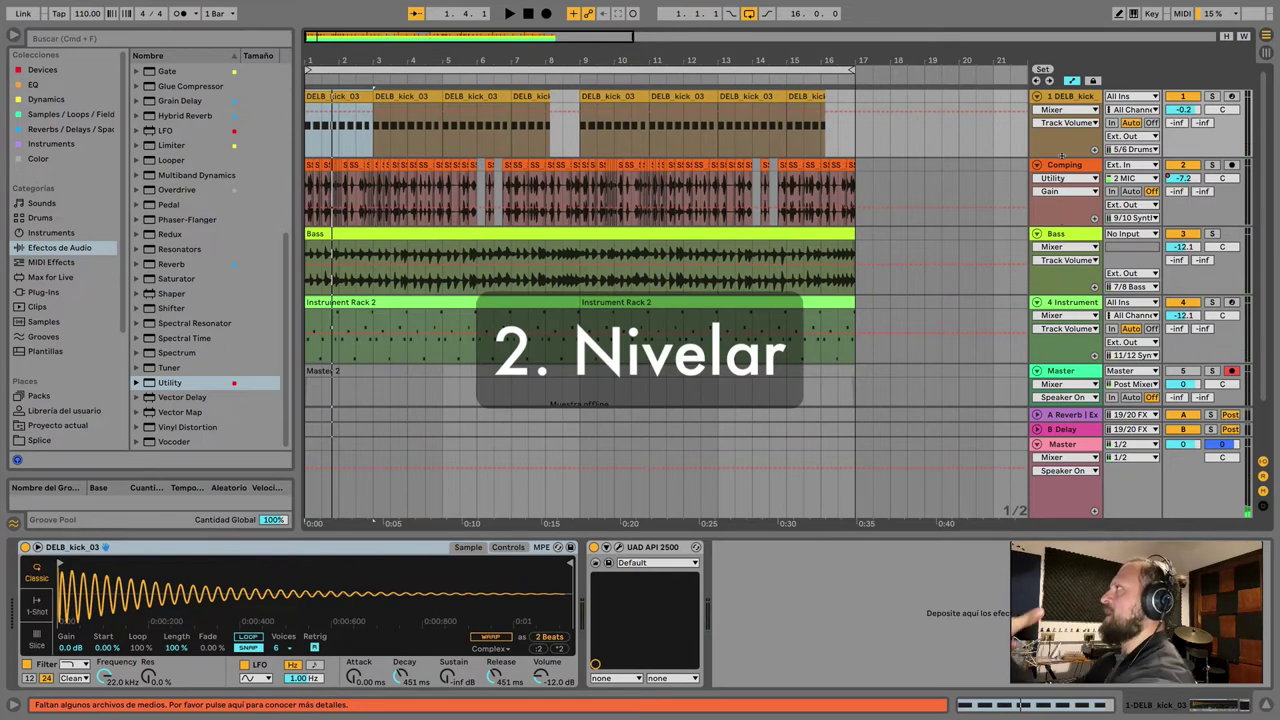
Step: Solo the Bass track and listen to it from the start of the arrangement
click(1065, 236)
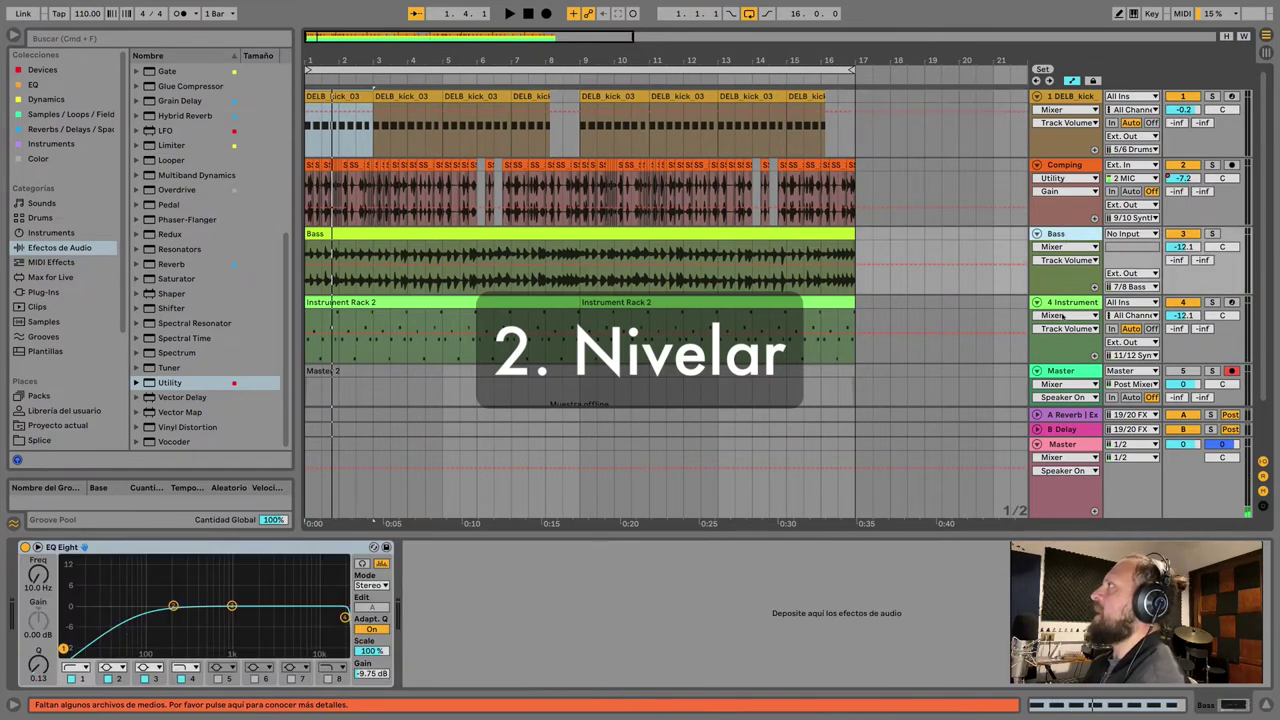
click(1075, 303)
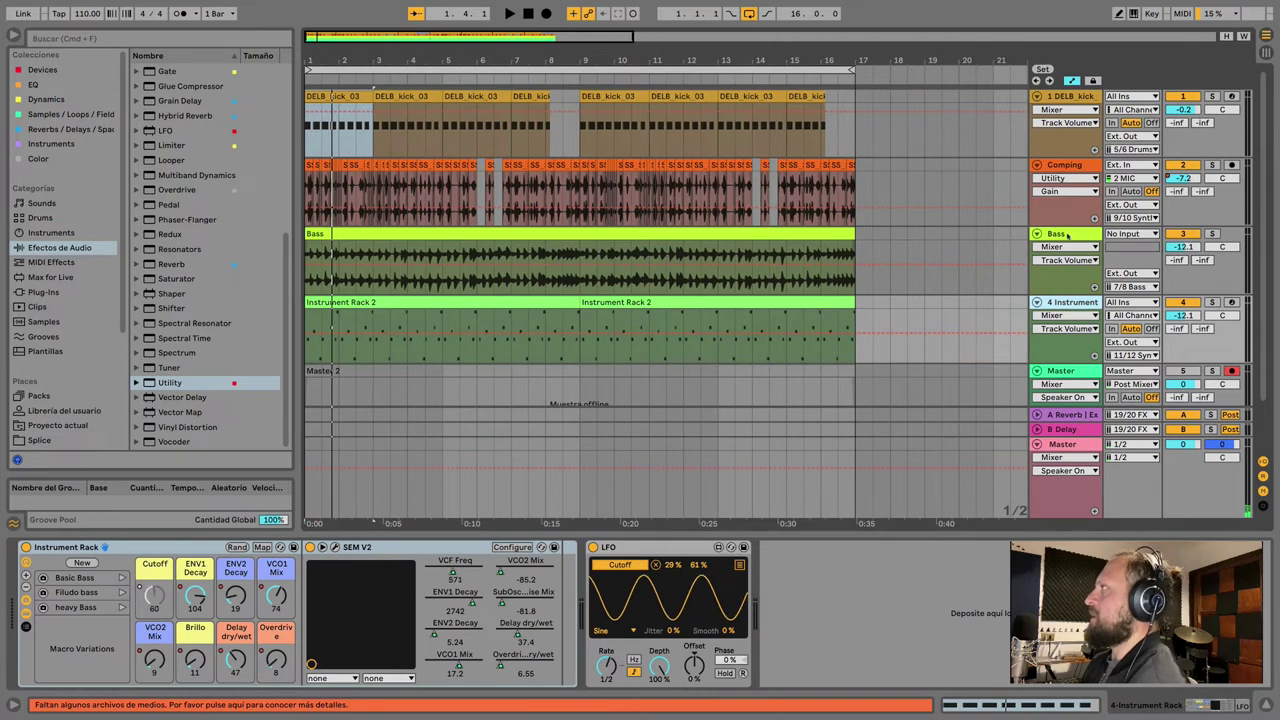
click(1065, 234)
click(1213, 234)
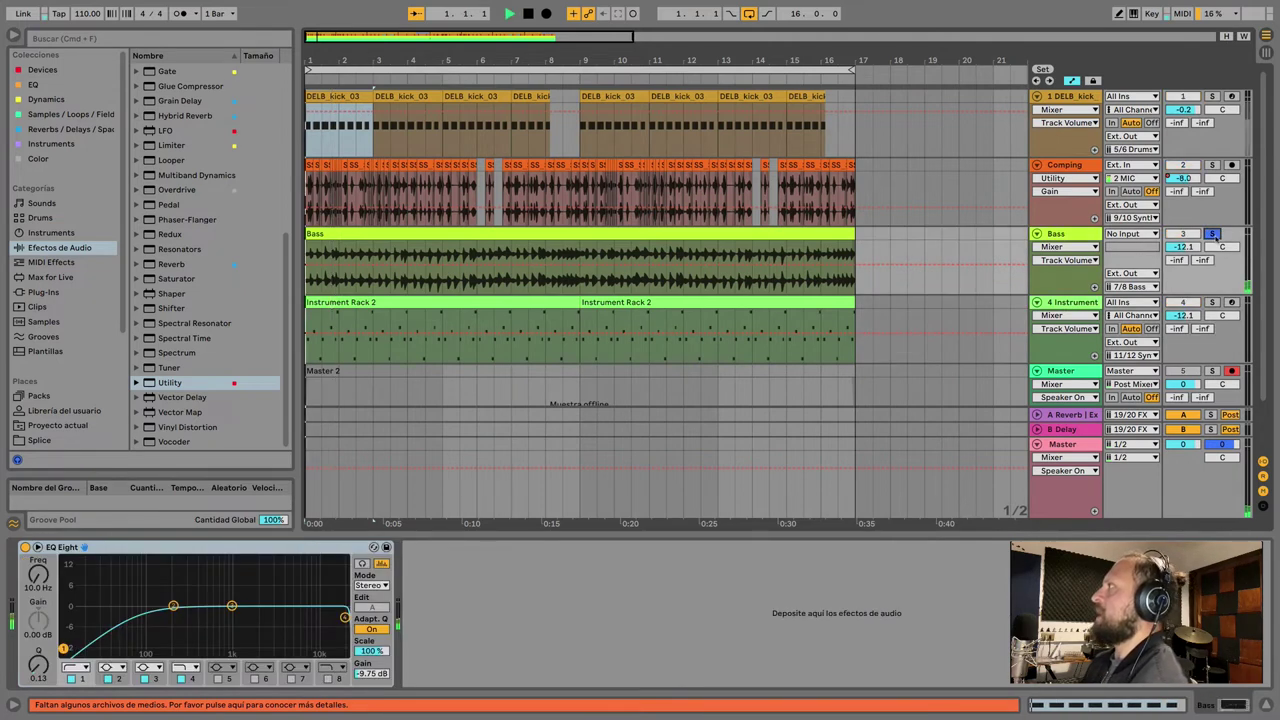
key(space)
Step: Solo the Instrument track in place of the Bass, listen to it, and return to the full mix
click(1213, 234)
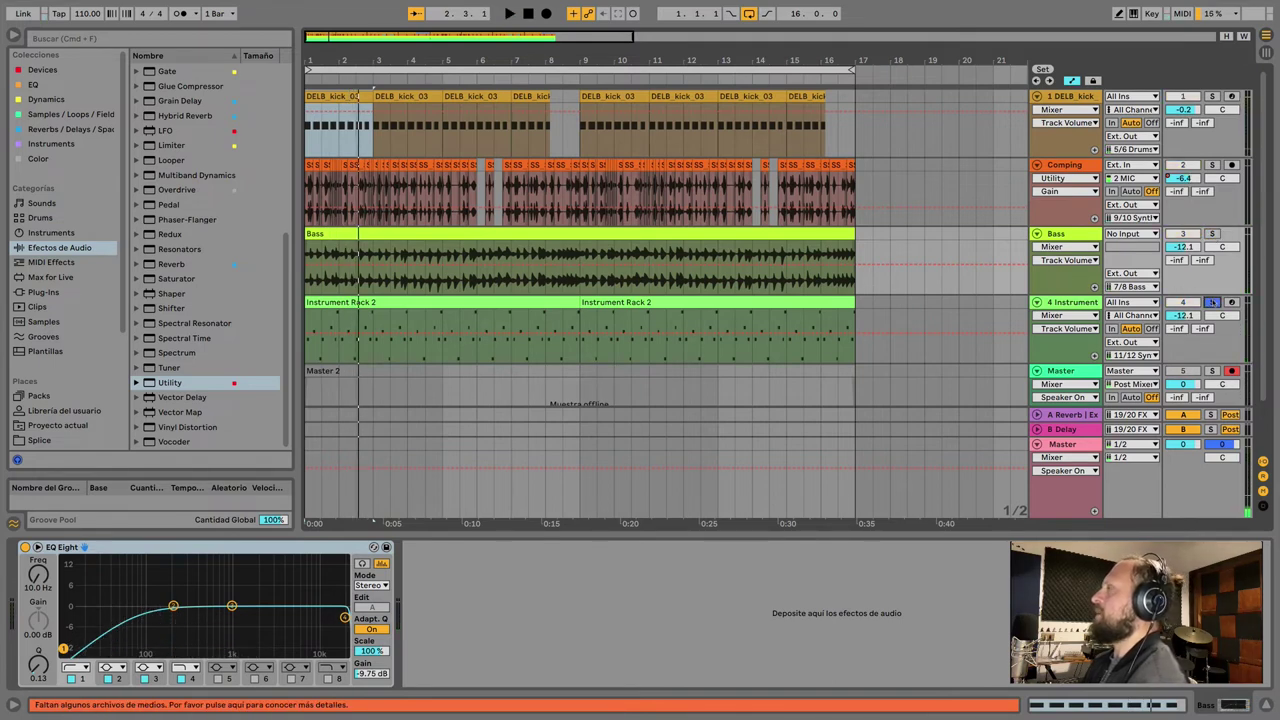
key(space)
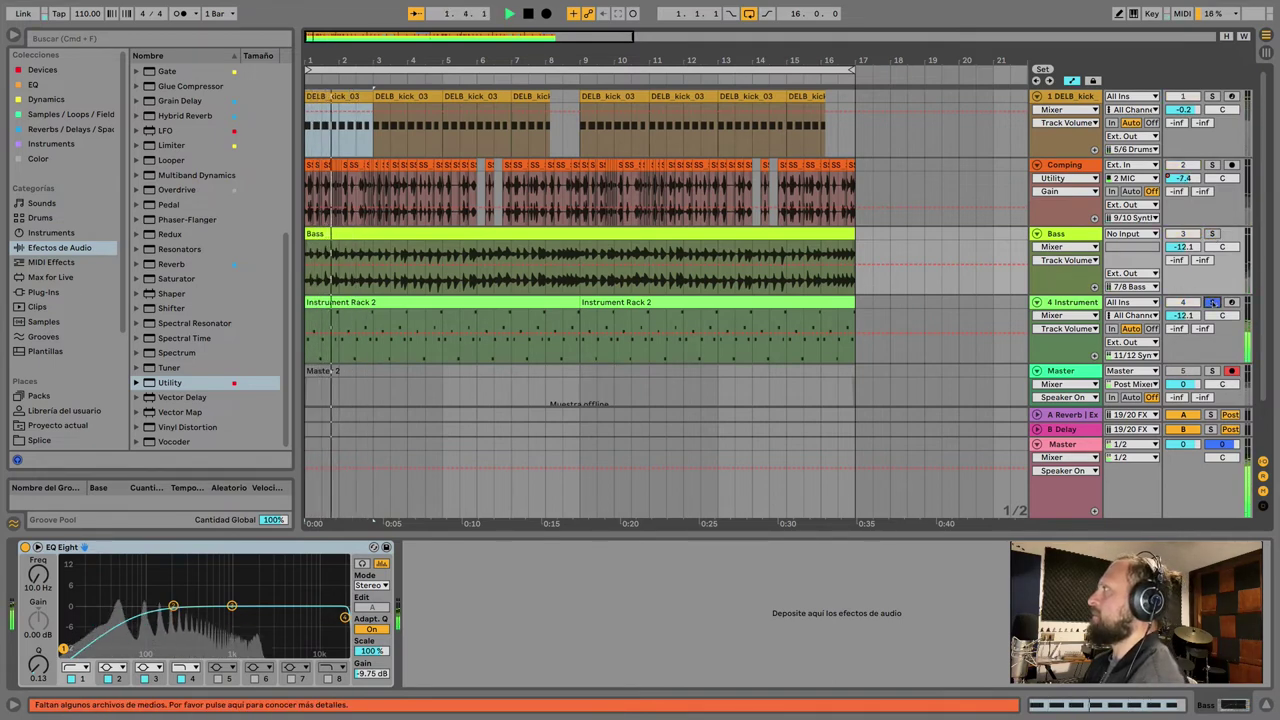
key(space)
click(1213, 303)
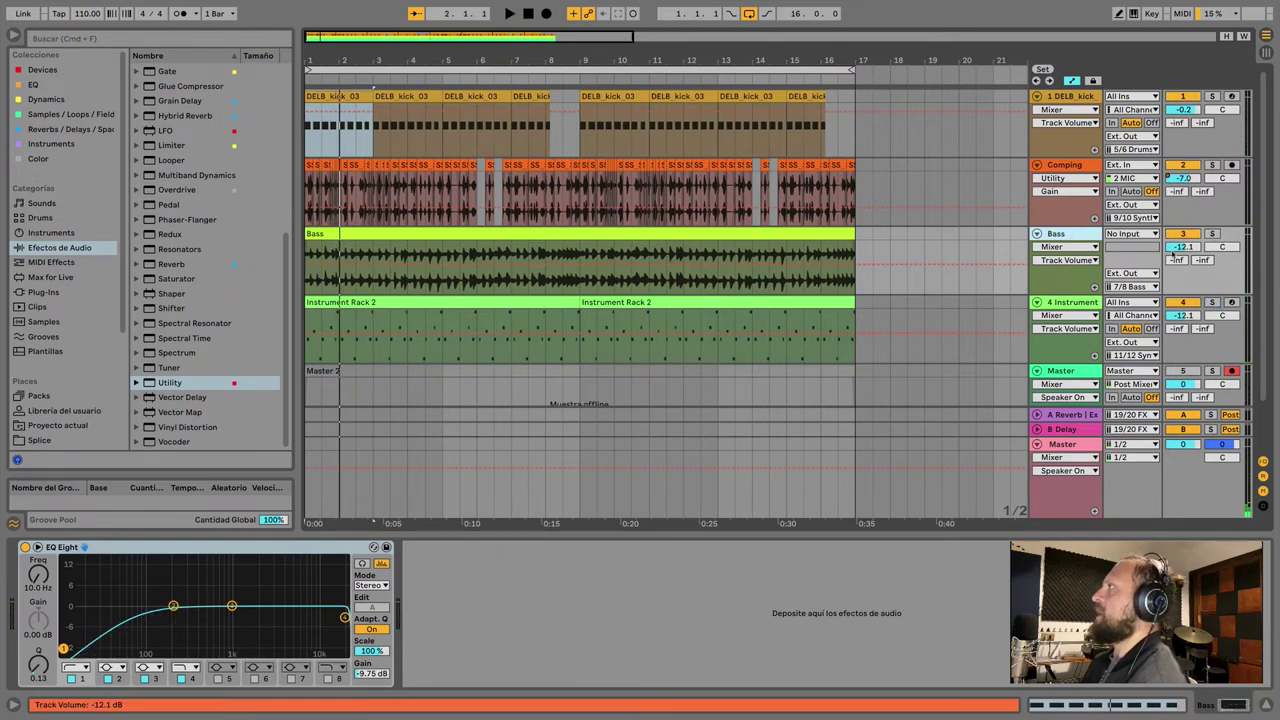
Step: While the full mix plays, raise the Bass volume to -1.0 dB and lower the Instrument track to -14.8 dB
key(space)
drag(1184, 247, 1184, 222)
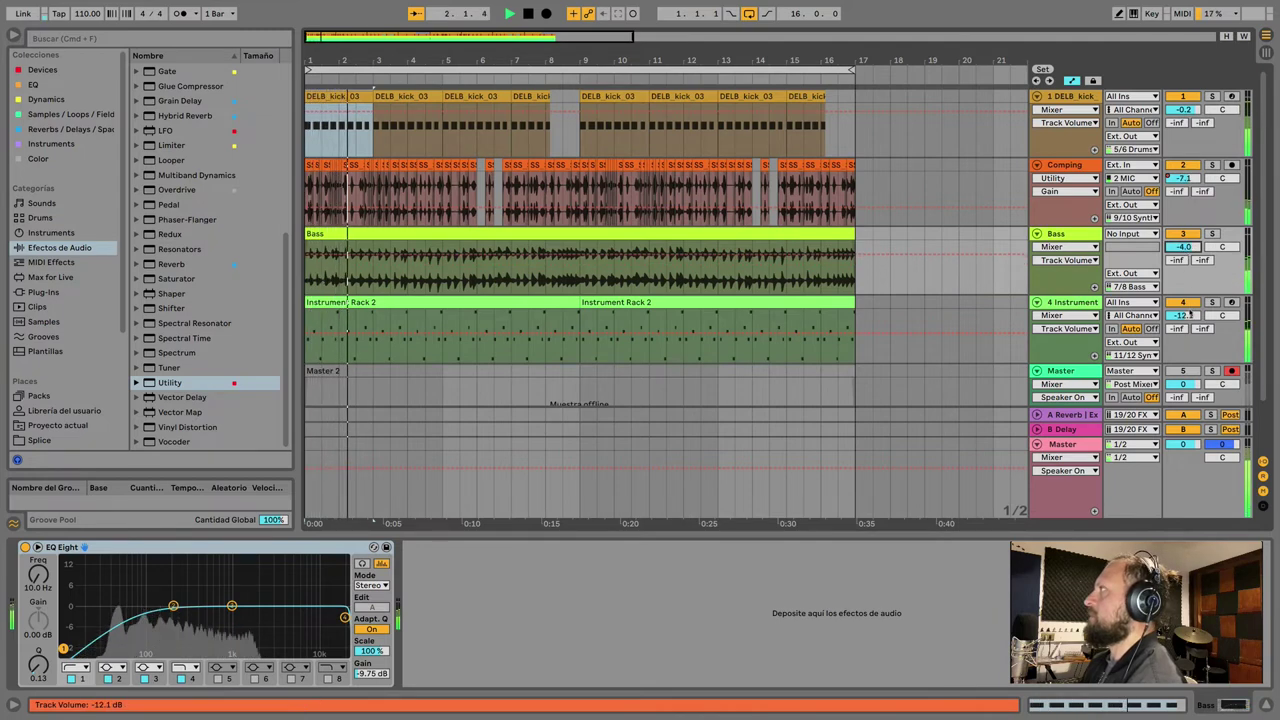
mouse_move(1184, 315)
mouse_down()
mouse_move(1184, 340)
mouse_move(1184, 329)
mouse_up()
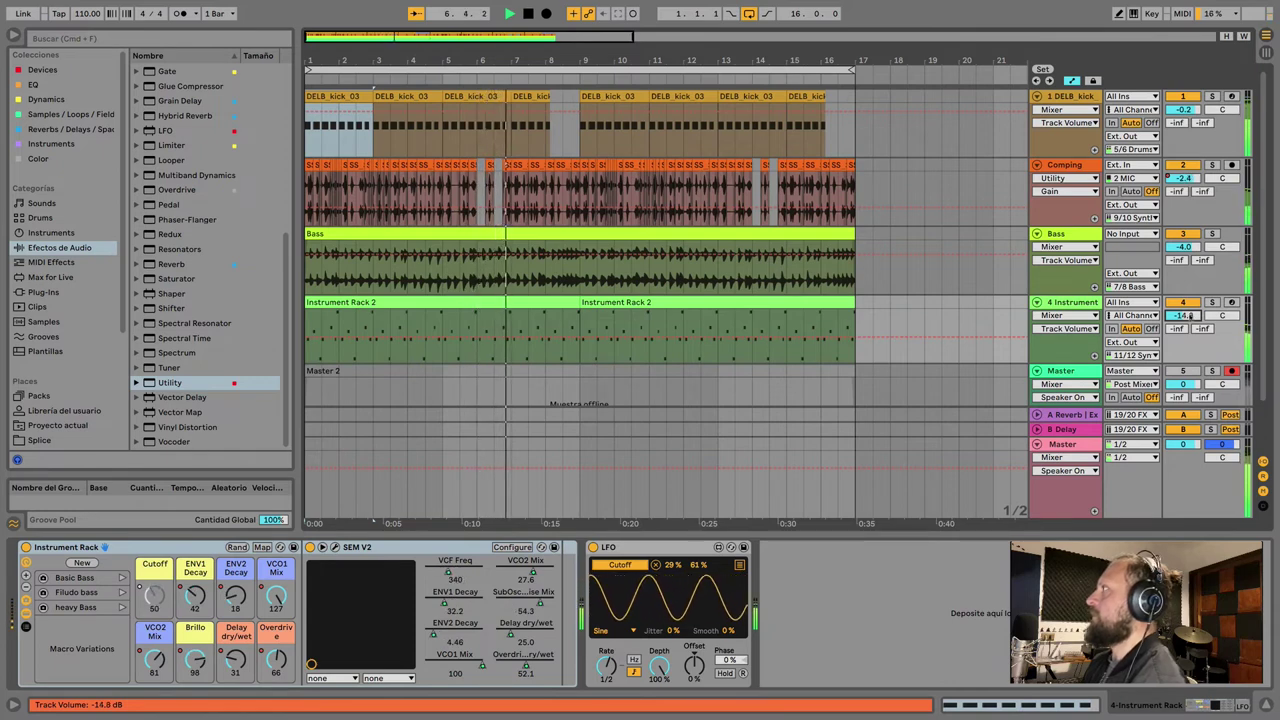
drag(1184, 247, 1184, 233)
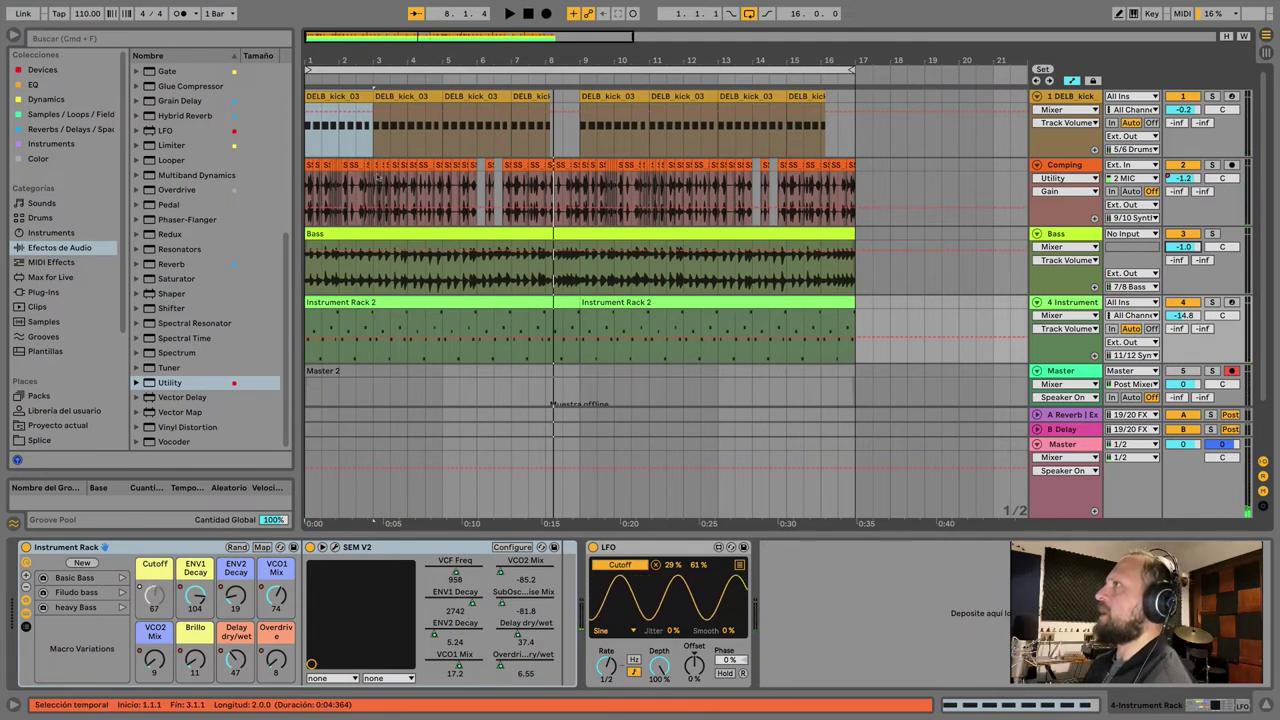
Step: Play the mix from bar 9 and raise the Comping track's Utility gain to -8.89 dB
click(380, 184)
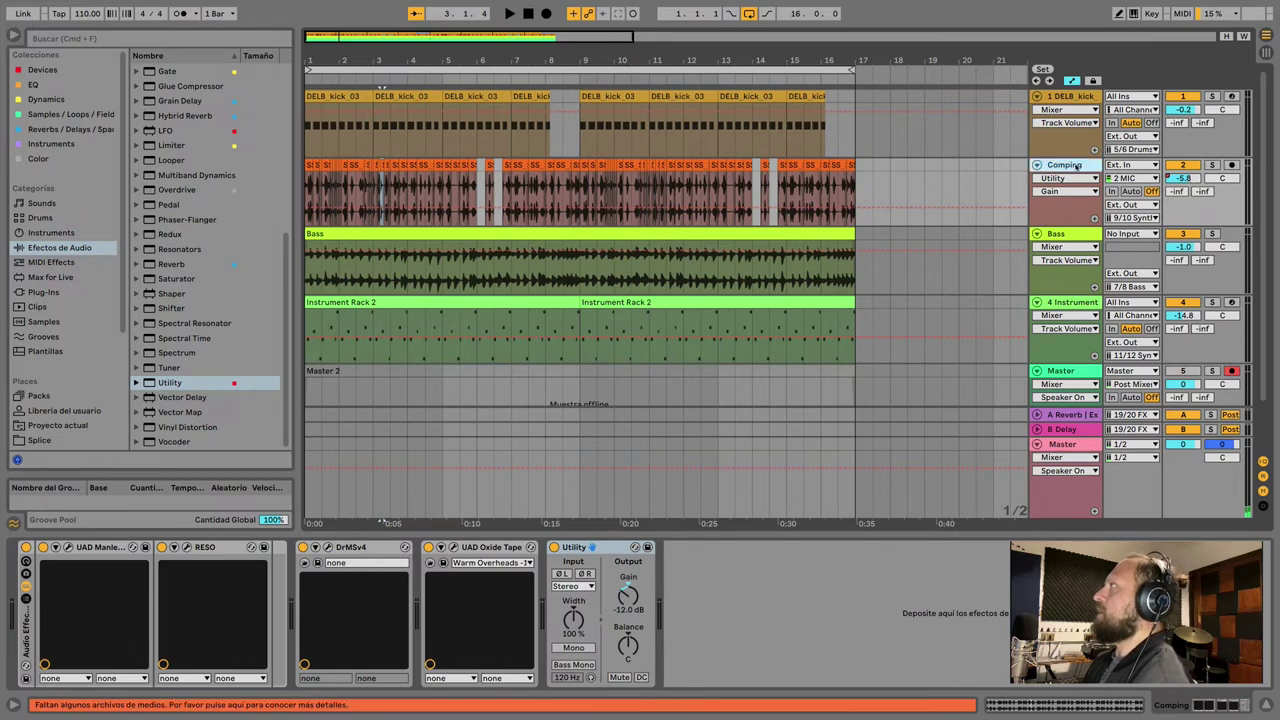
click(583, 185)
key(space)
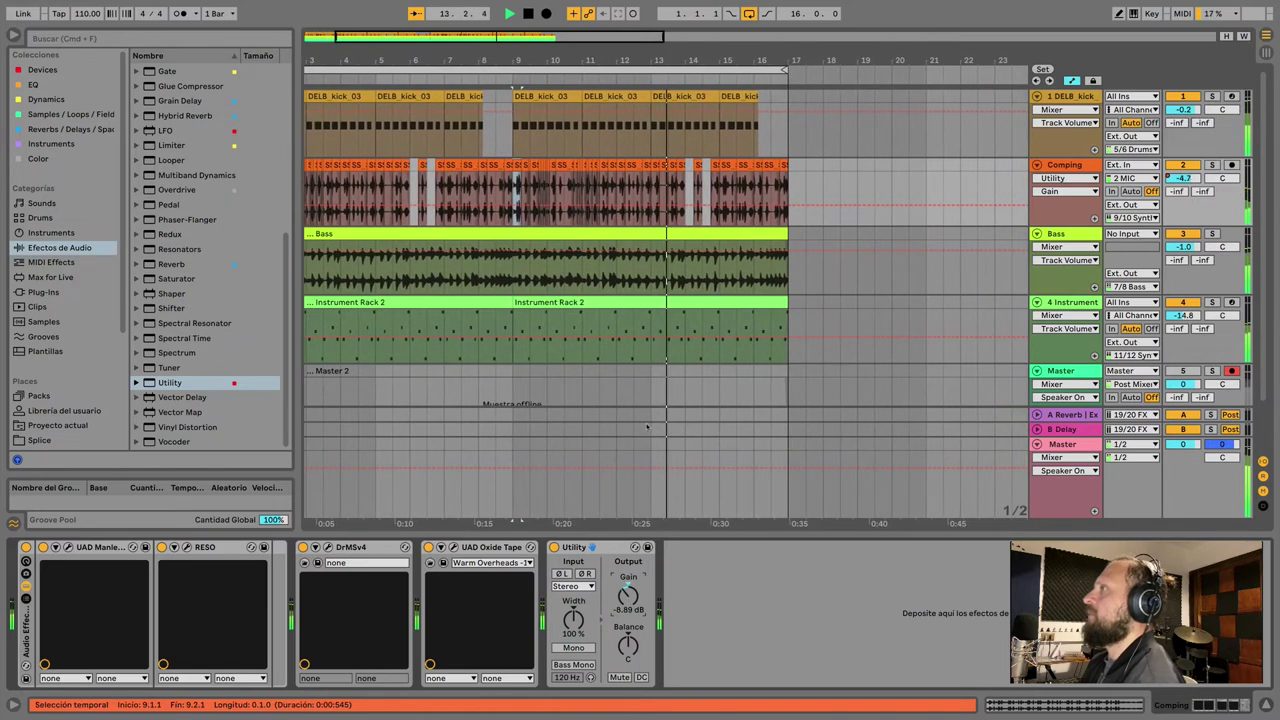
scroll(660, 328, left, 3)
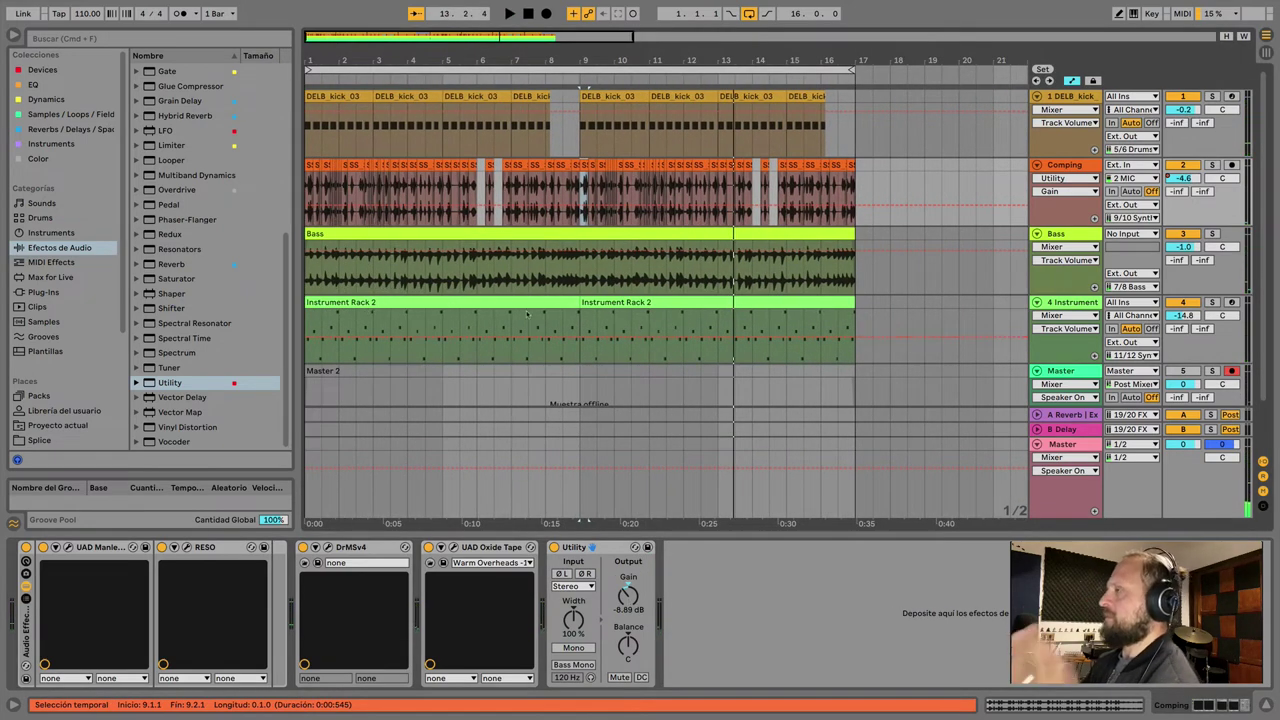
Step: Add an EQ Eight audio effect at the end of the Instrument track's device chain
click(1072, 303)
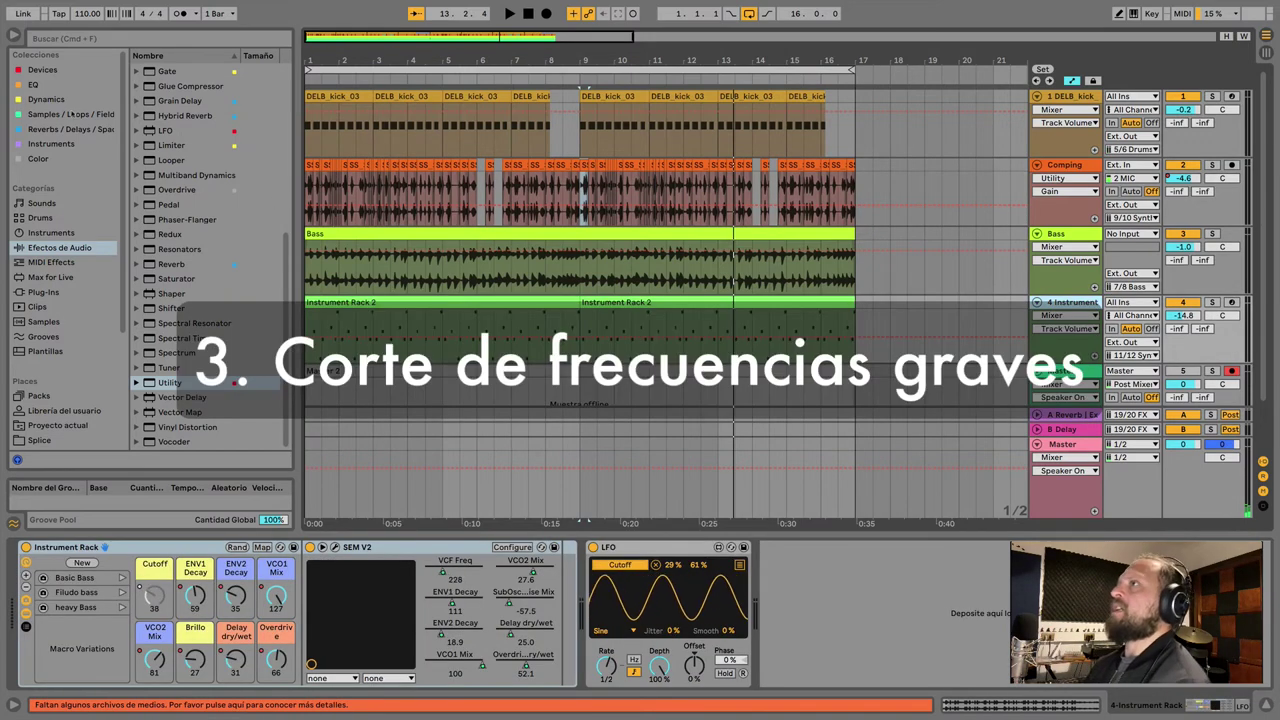
click(35, 85)
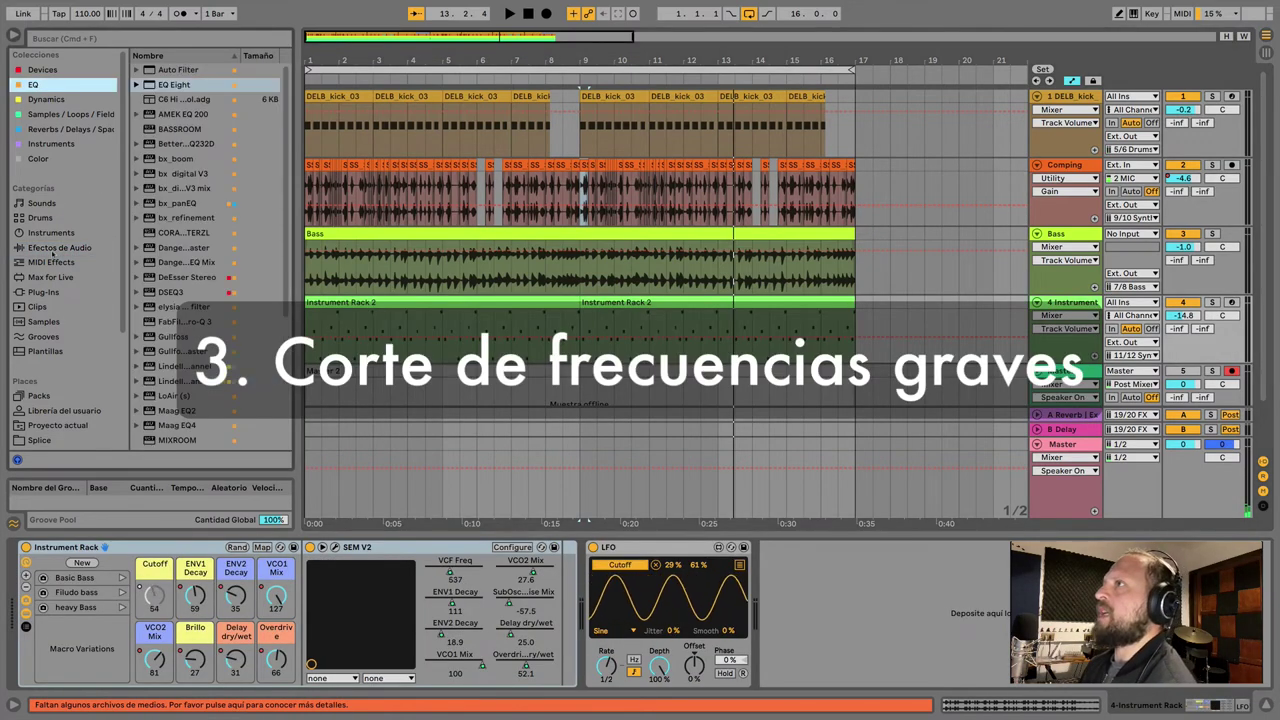
click(55, 248)
scroll(185, 250, up, 5)
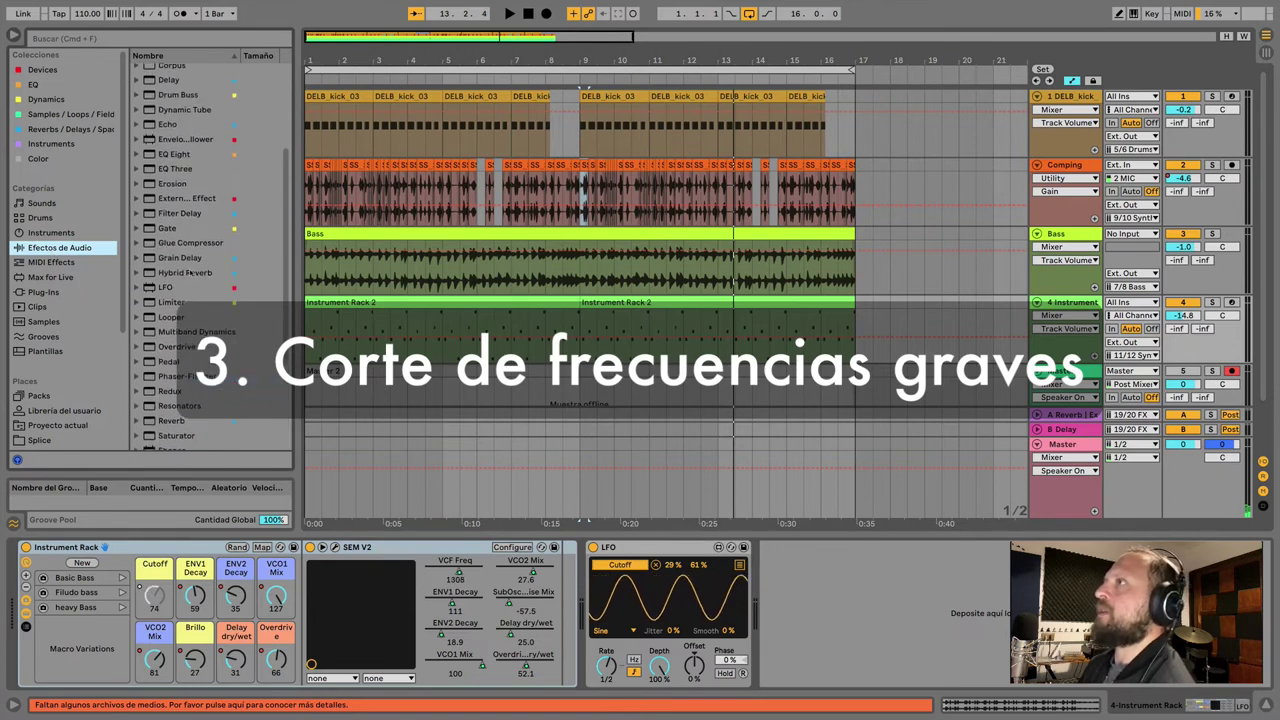
click(173, 160)
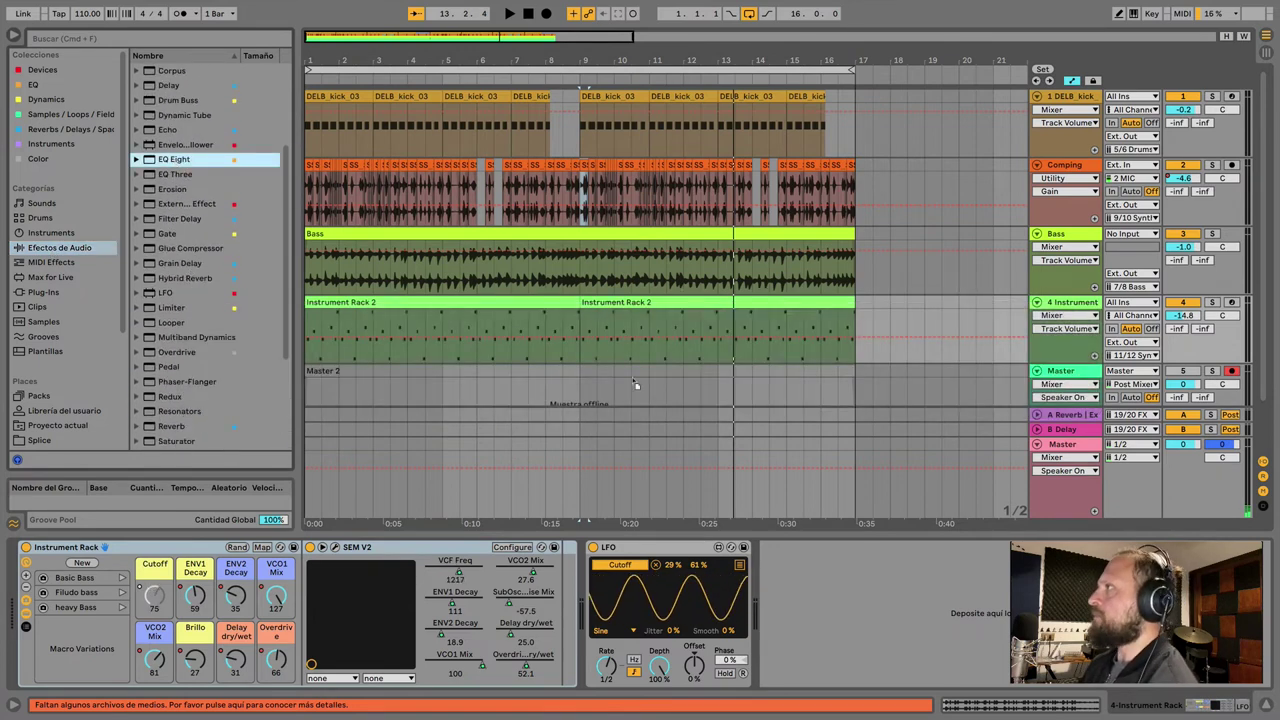
drag(815, 598, 815, 603)
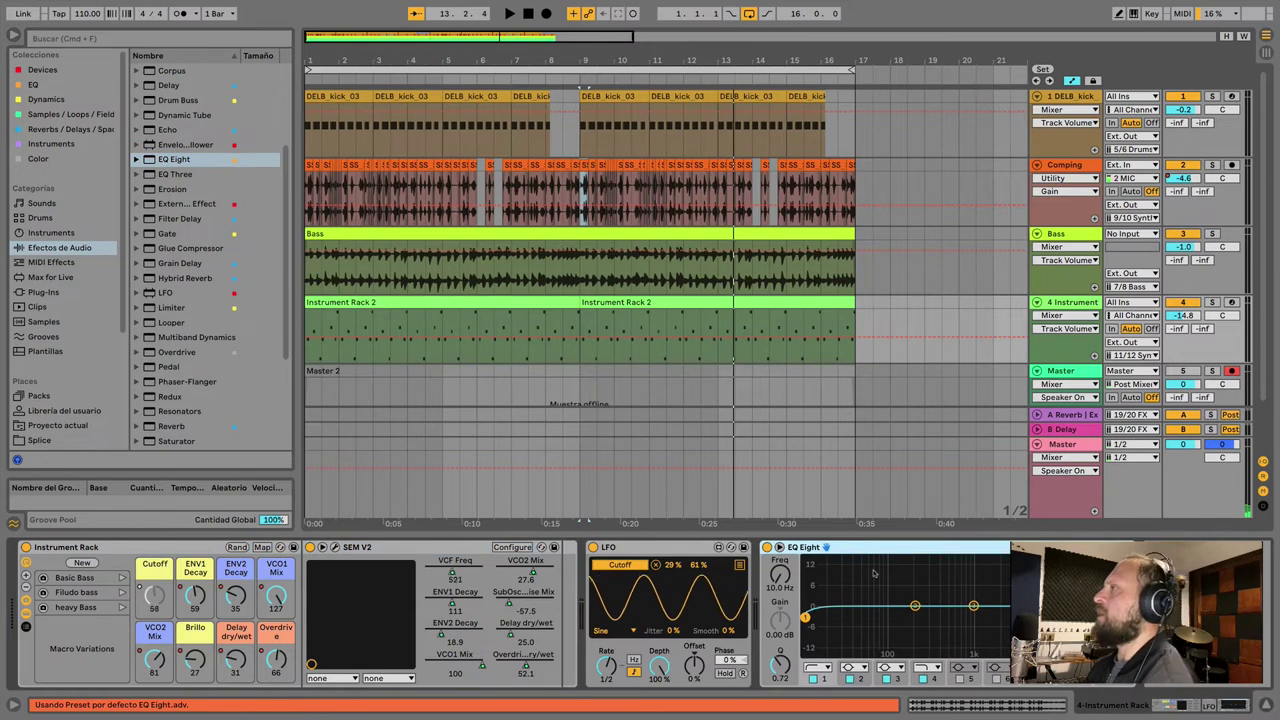
Step: Solo the Instrument track, play it from bar 2, and set the low cut of EQ Eight's band 1 to 150 Hz
click(1067, 304)
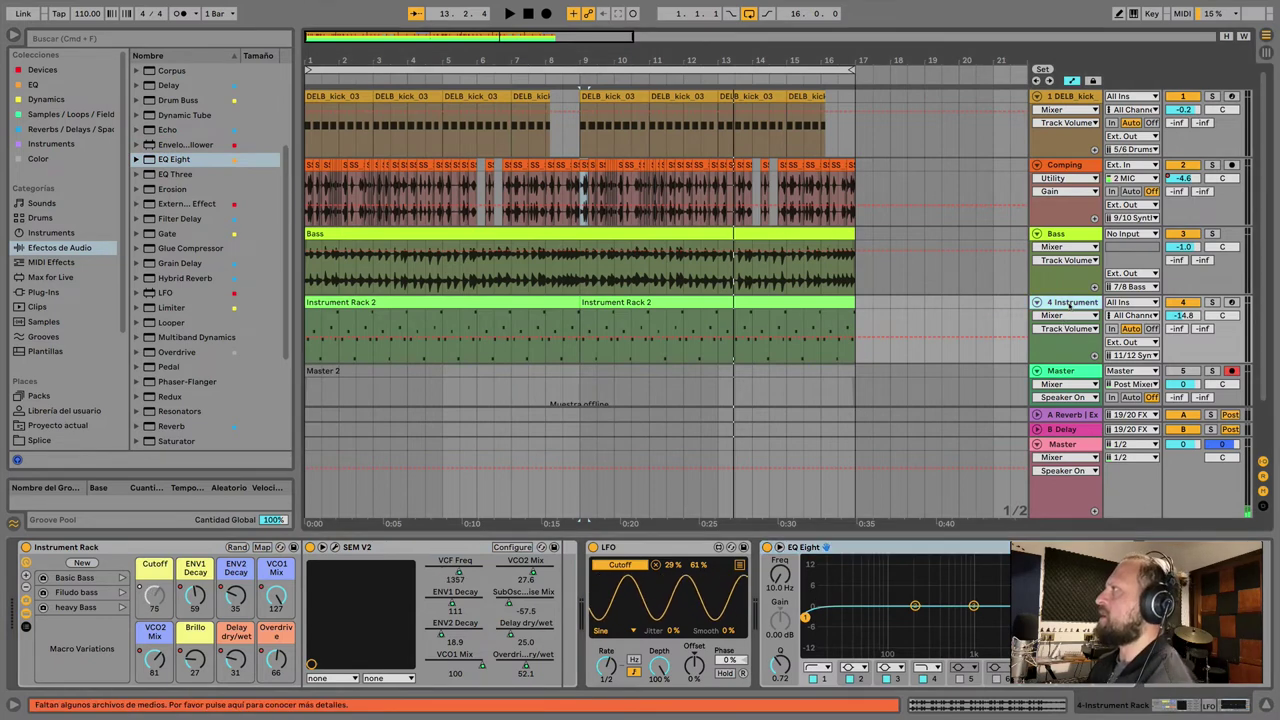
click(367, 305)
click(338, 322)
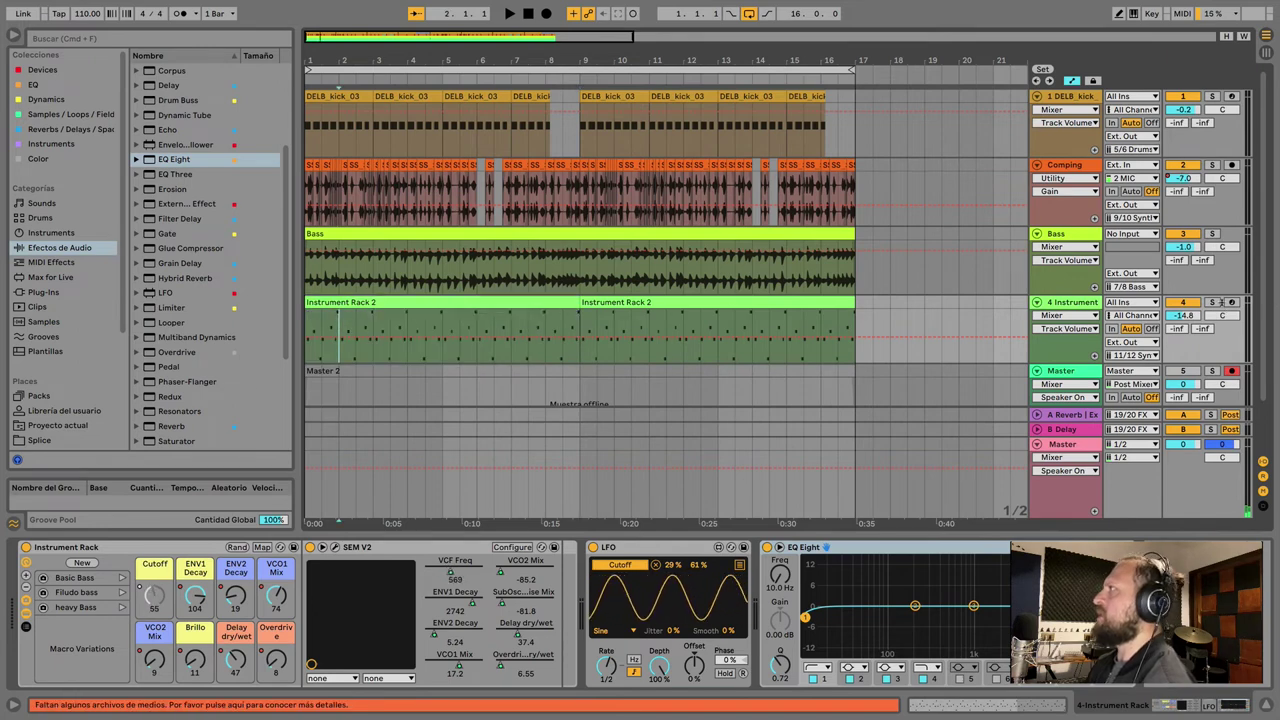
click(1213, 302)
key(space)
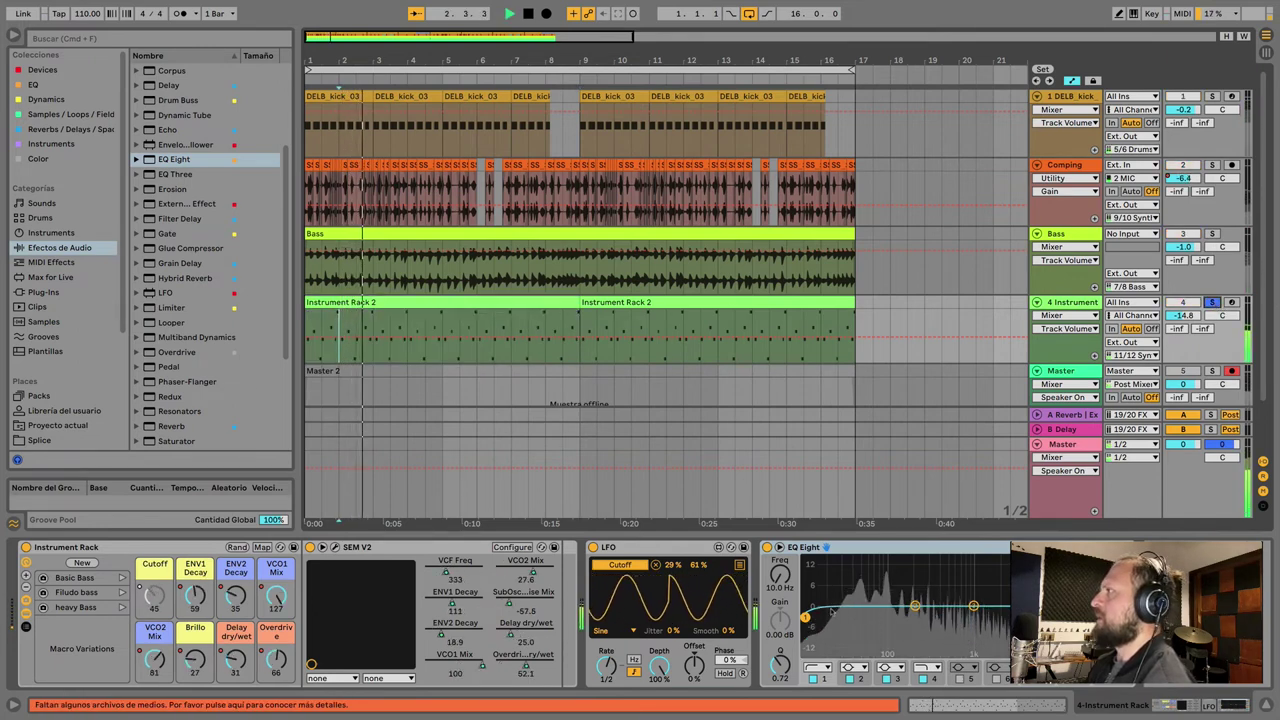
key(space)
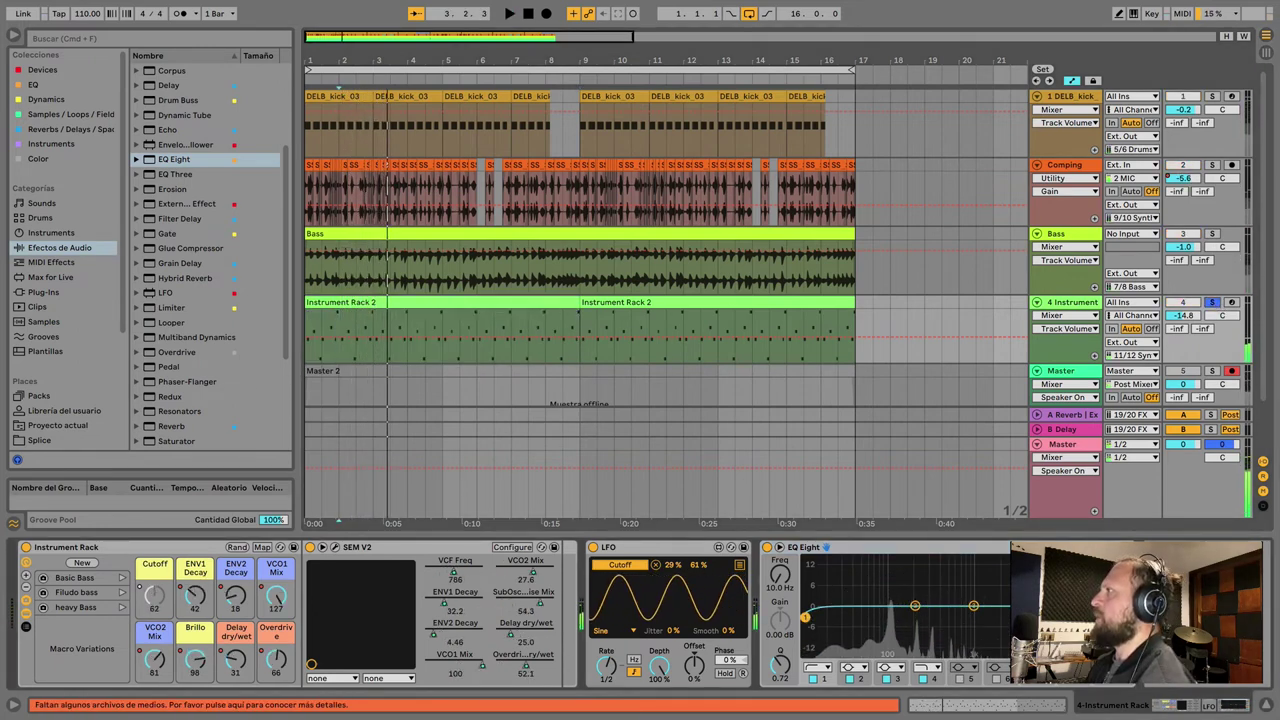
key(space)
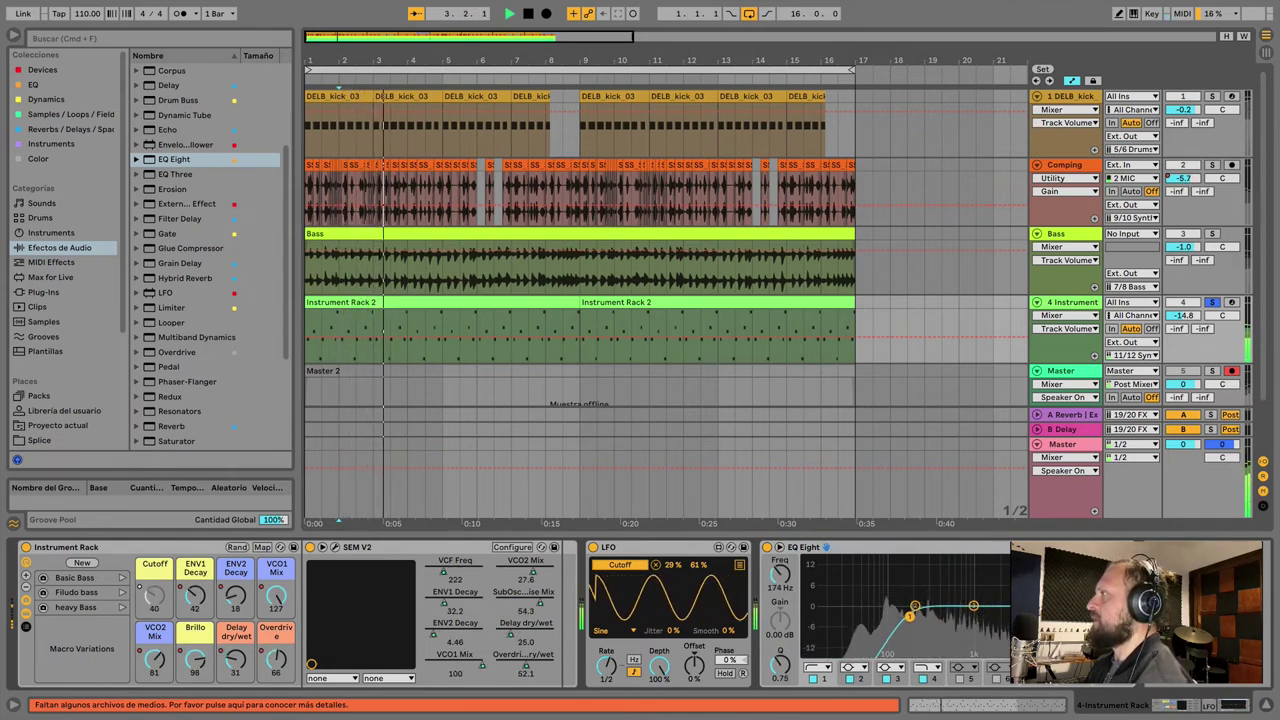
Step: Solo the Bass track and raise its volume to -0.8 dB during playback
click(1212, 233)
key(space)
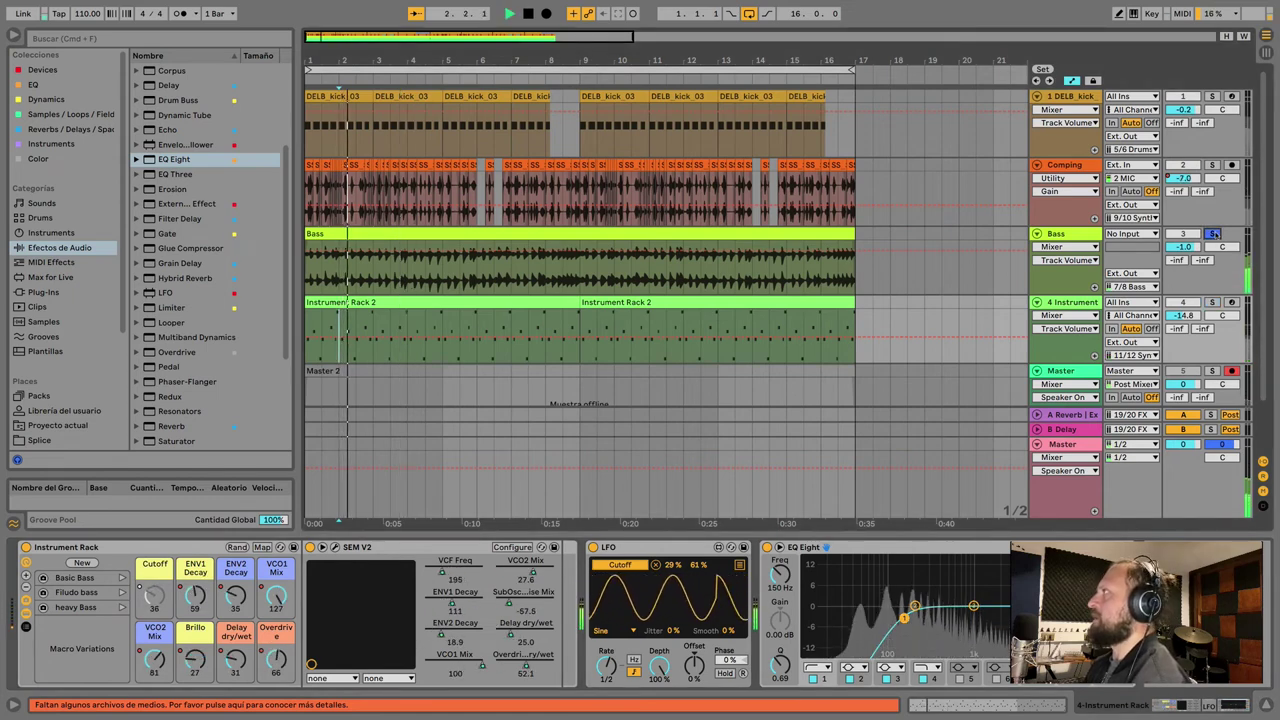
drag(1183, 247, 1183, 245)
key(space)
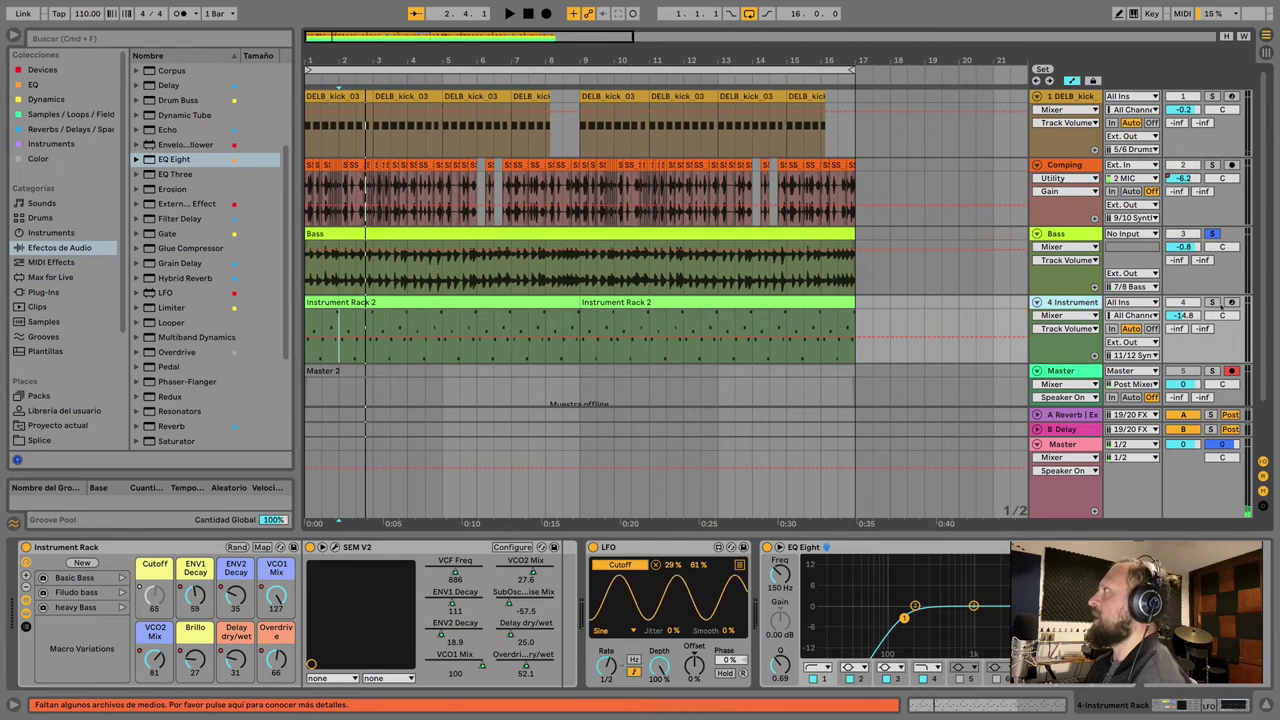
Step: Play the full mix without solo and set the Bass to -0.3 dB, the Instrument track to -13.0 dB and the kick to -0.1 dB
click(1212, 302)
click(1183, 247)
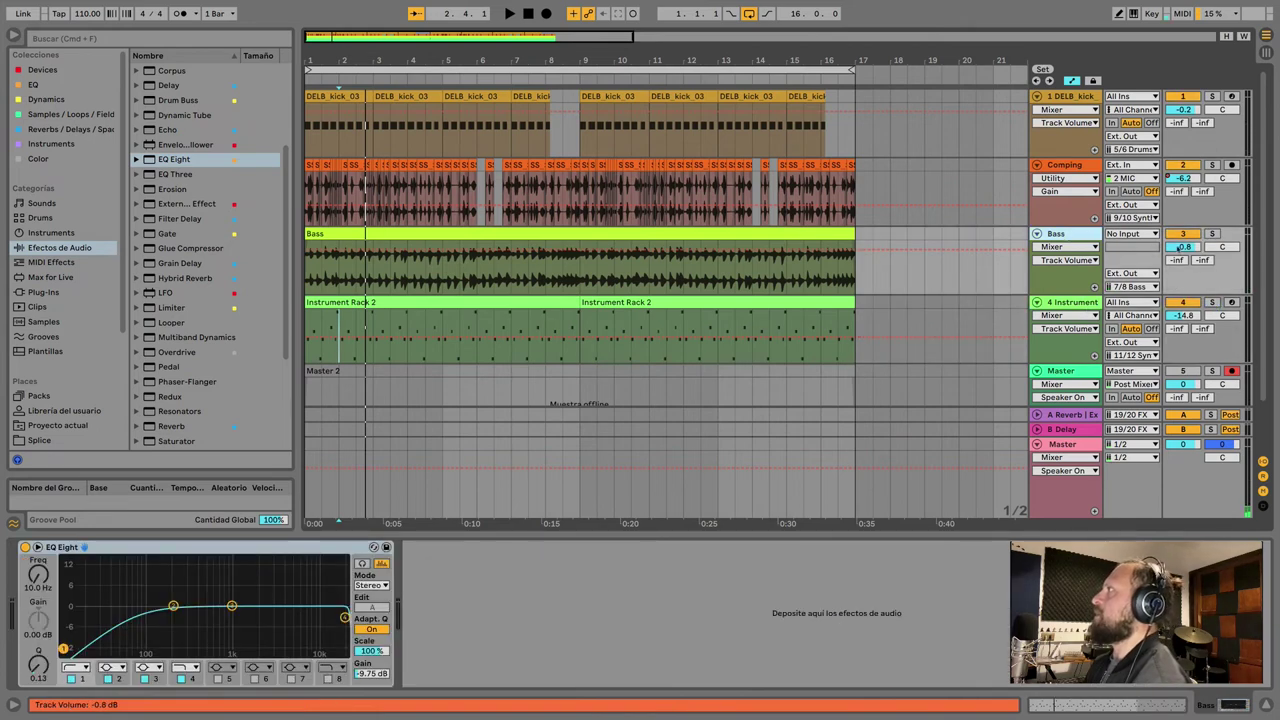
key(space)
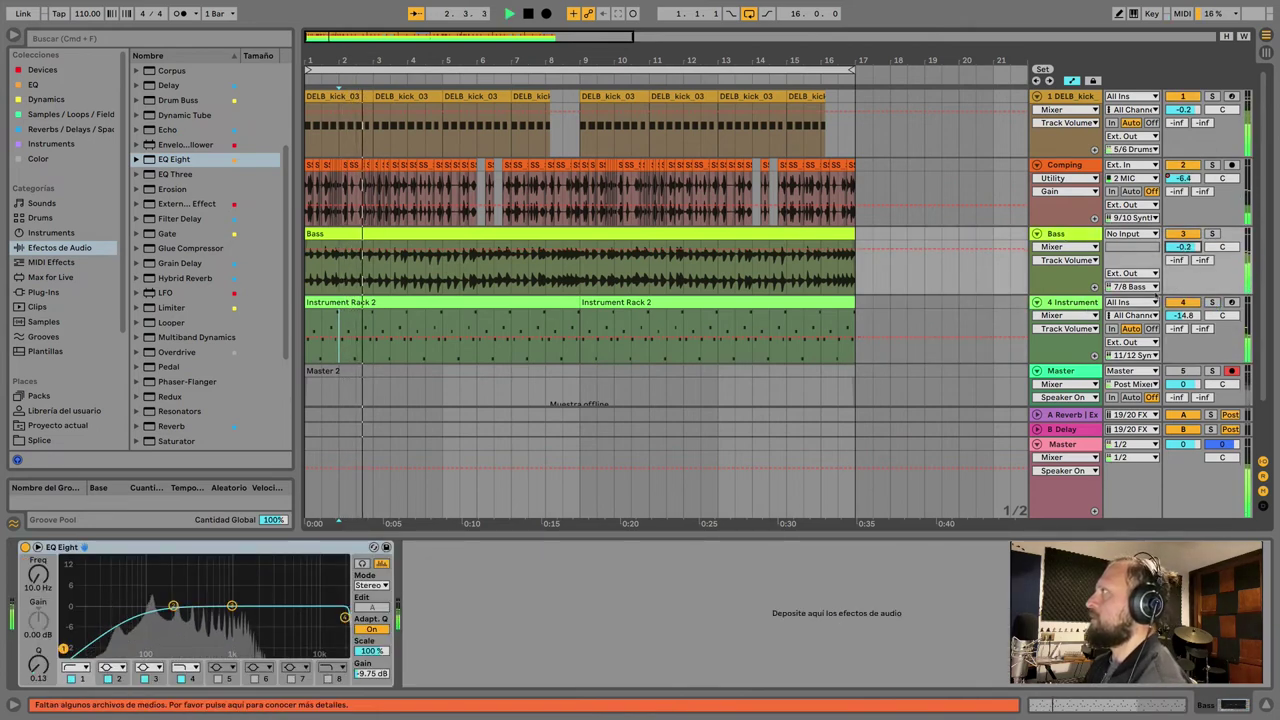
drag(1185, 318, 1185, 300)
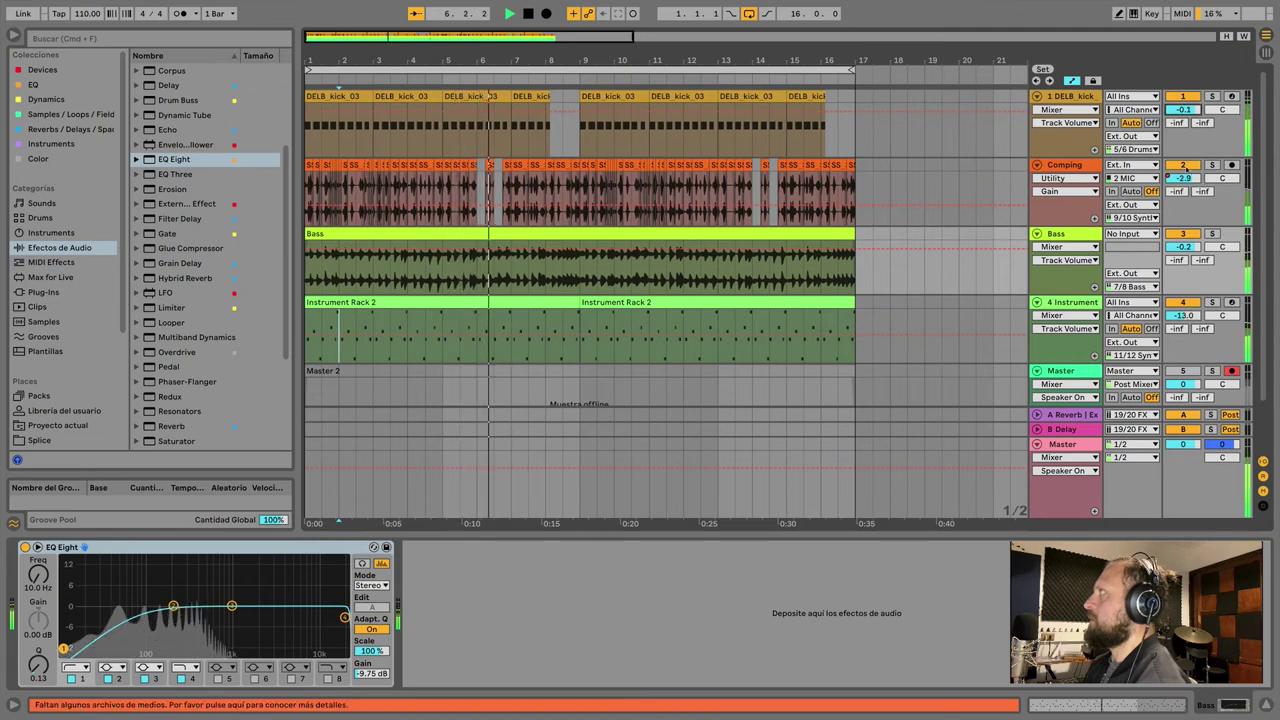
drag(1183, 246, 1183, 248)
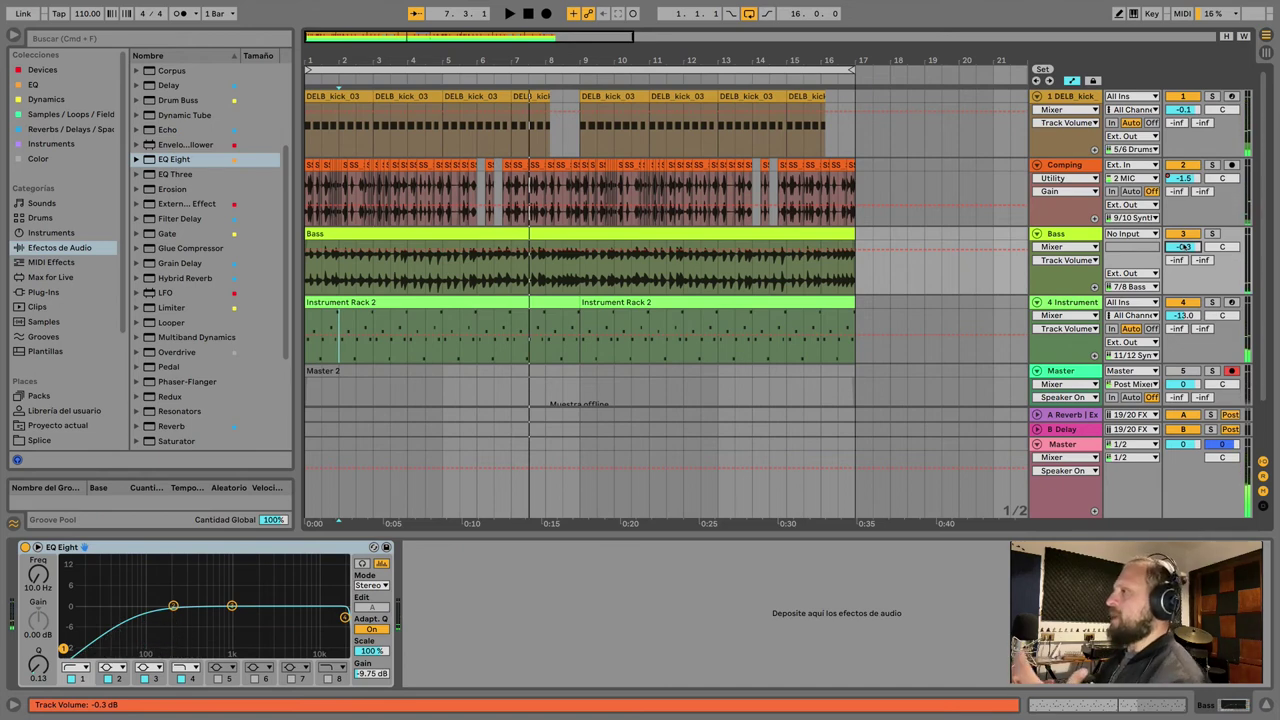